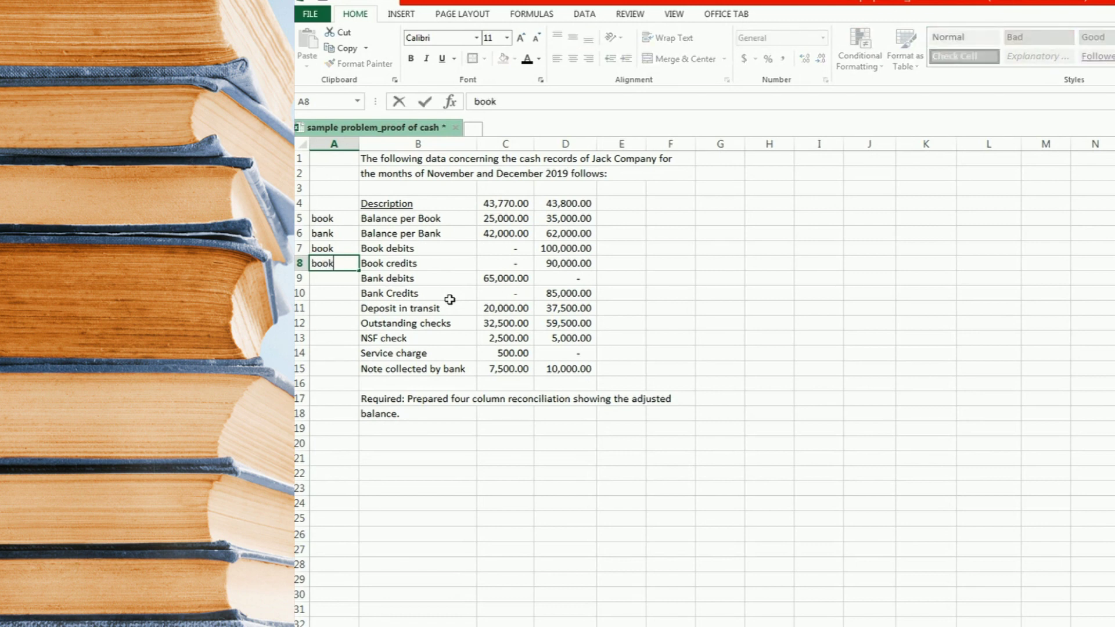
Label Bank debits, Bank Credits, Deposit in transit and Outstanding checks as "bank" in A9:A12
key("Return")
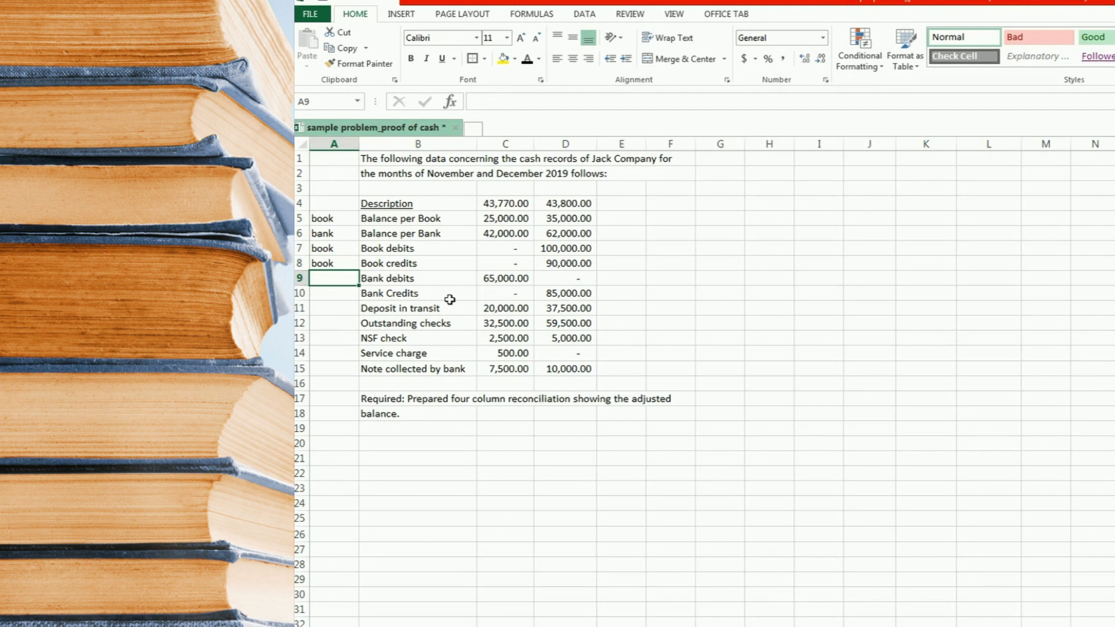
type("bank")
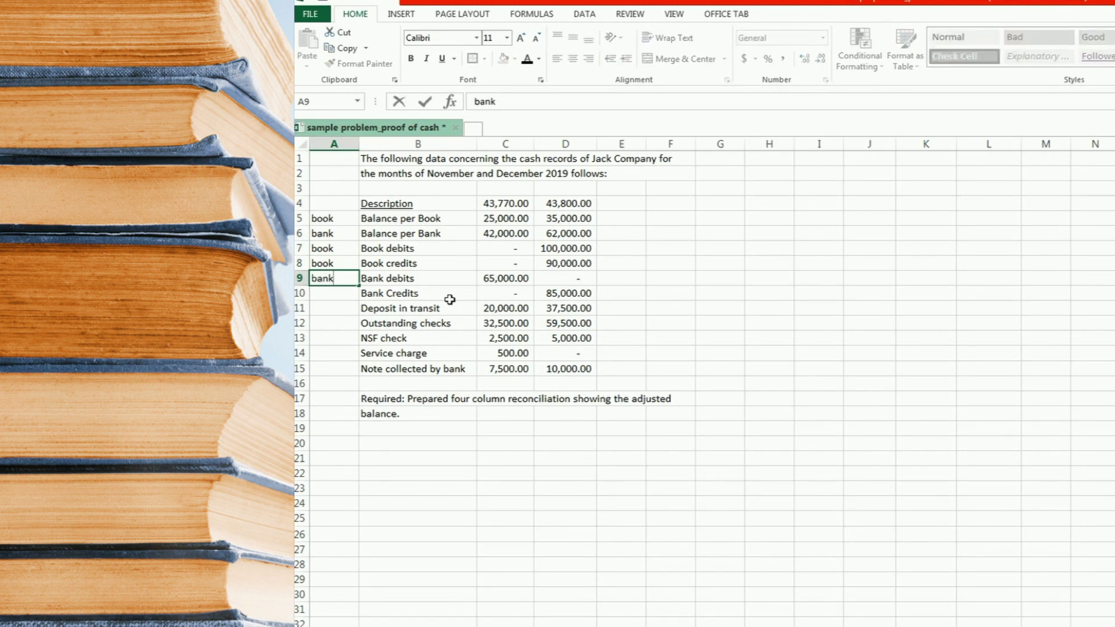
key("Return")
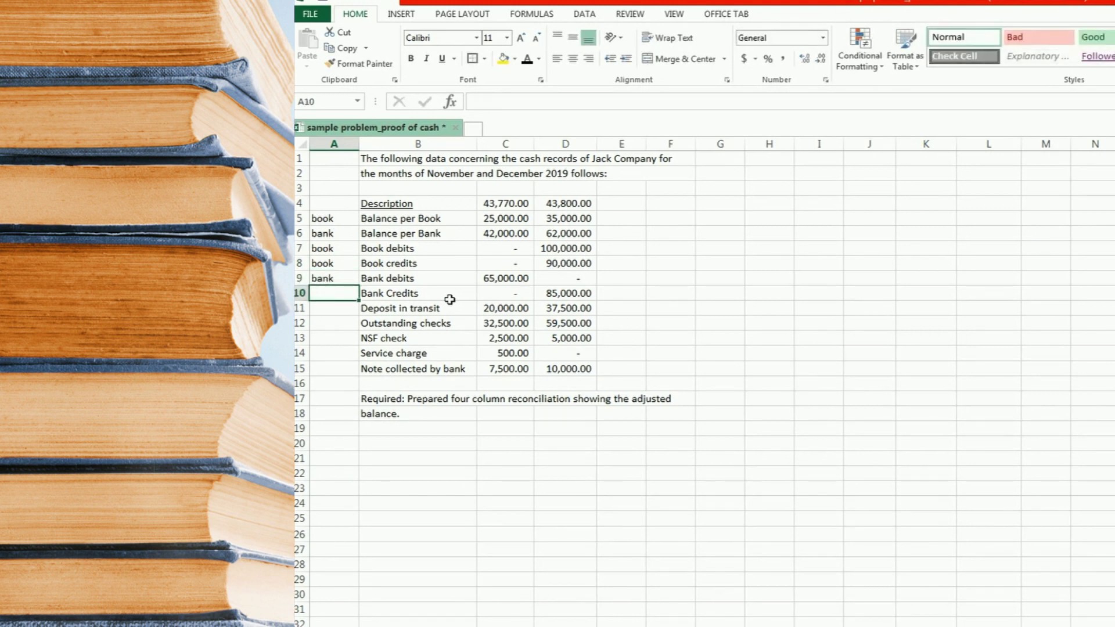
type("bank")
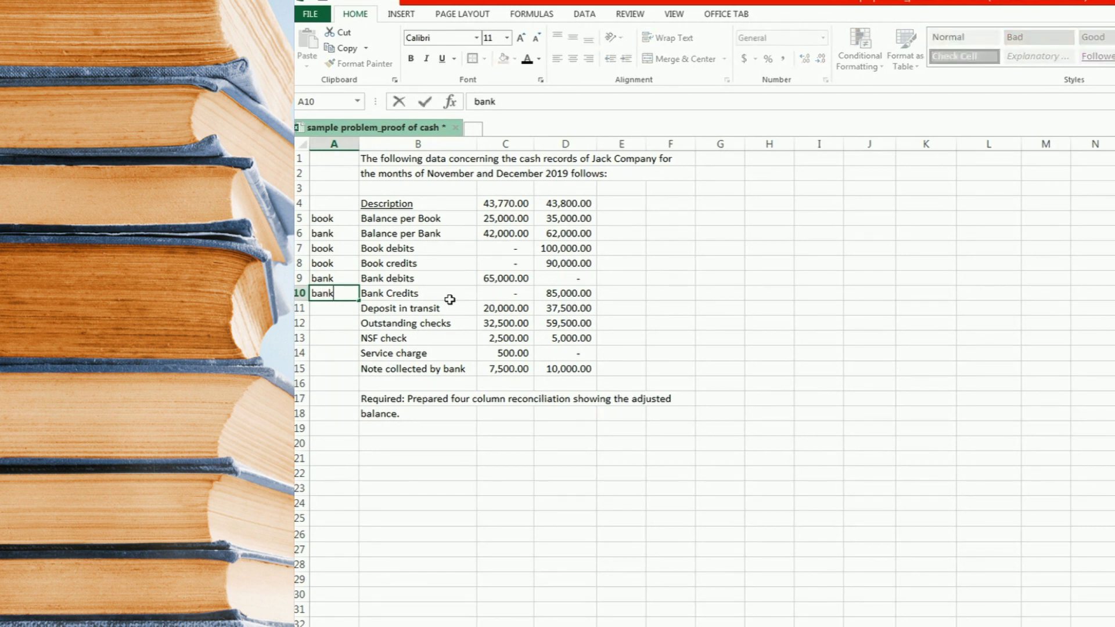
key("Return")
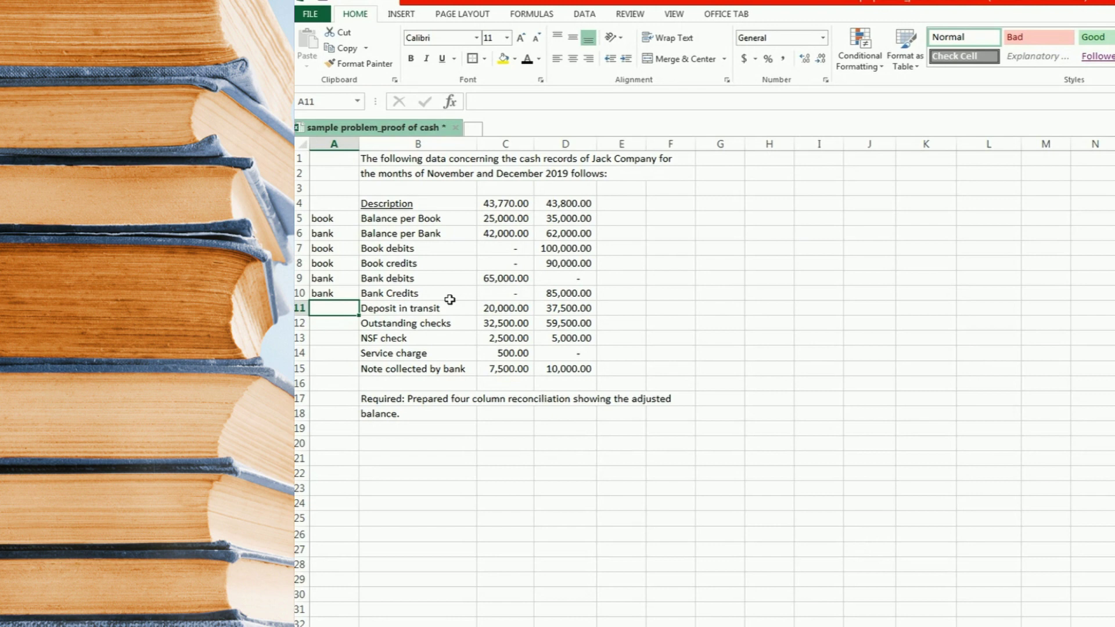
type("bank")
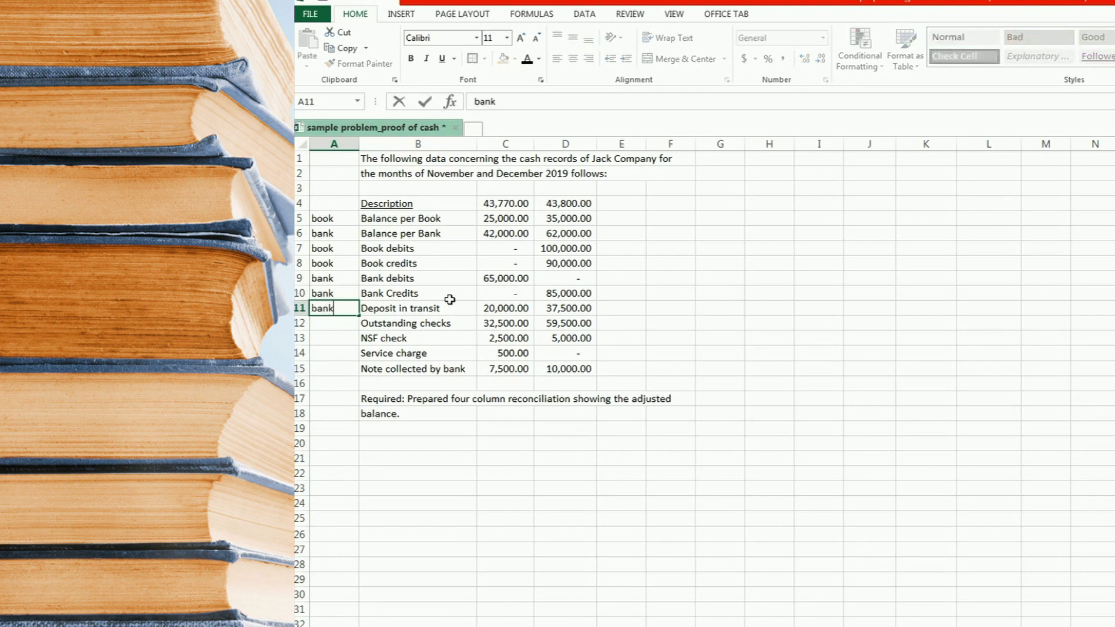
key("Return")
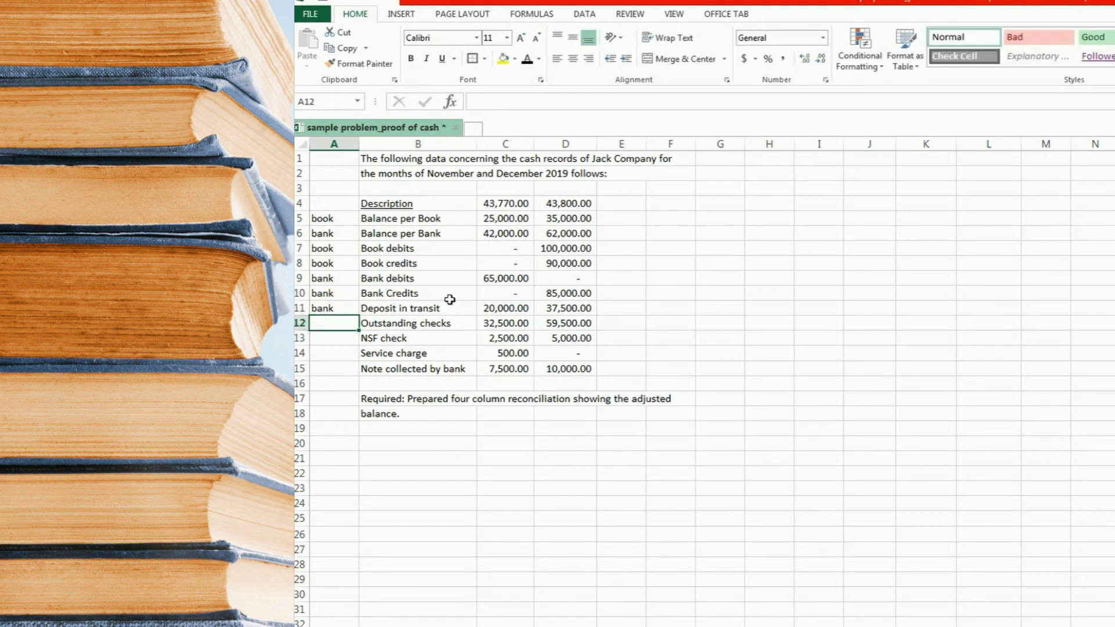
type("bank")
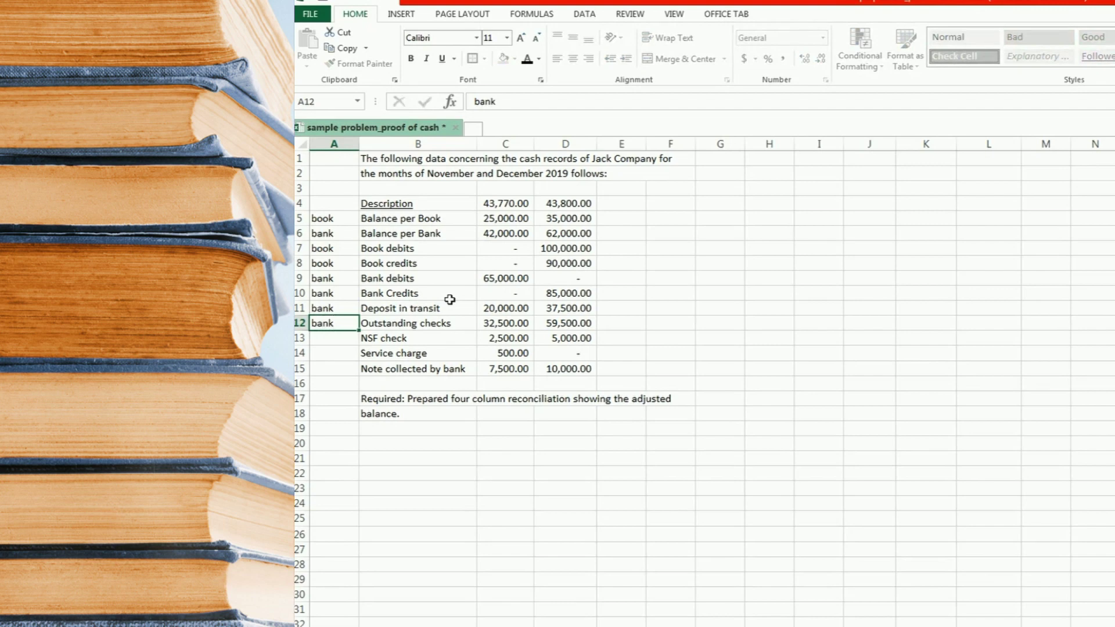
key("Return")
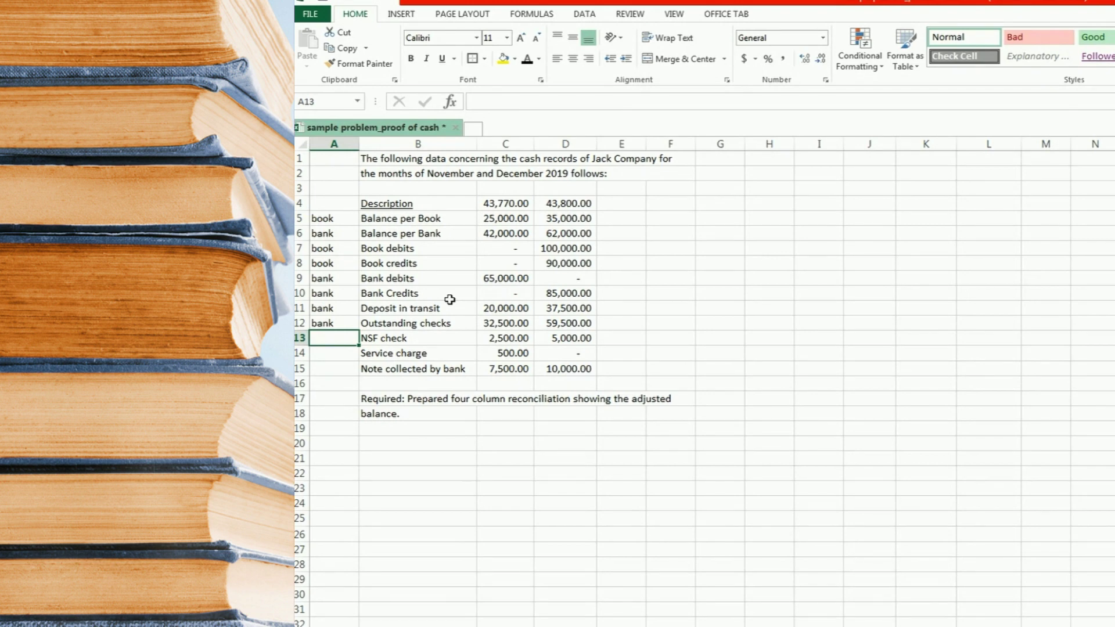
Label NSF check, Service charge and Note collected by bank as "book" in A13:A15
type("book")
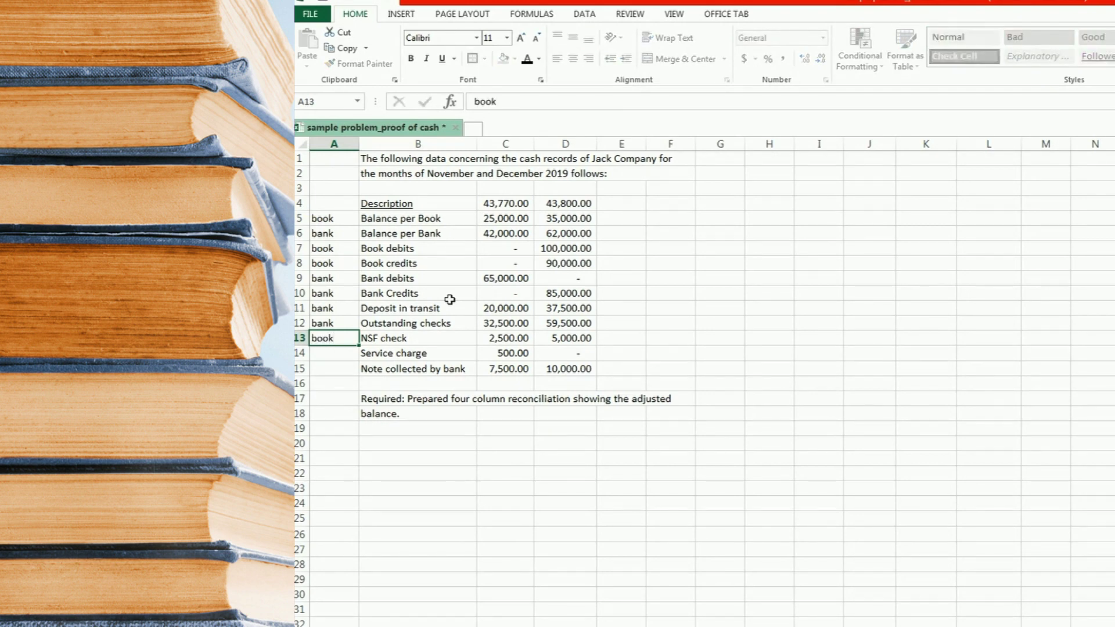
key("Return")
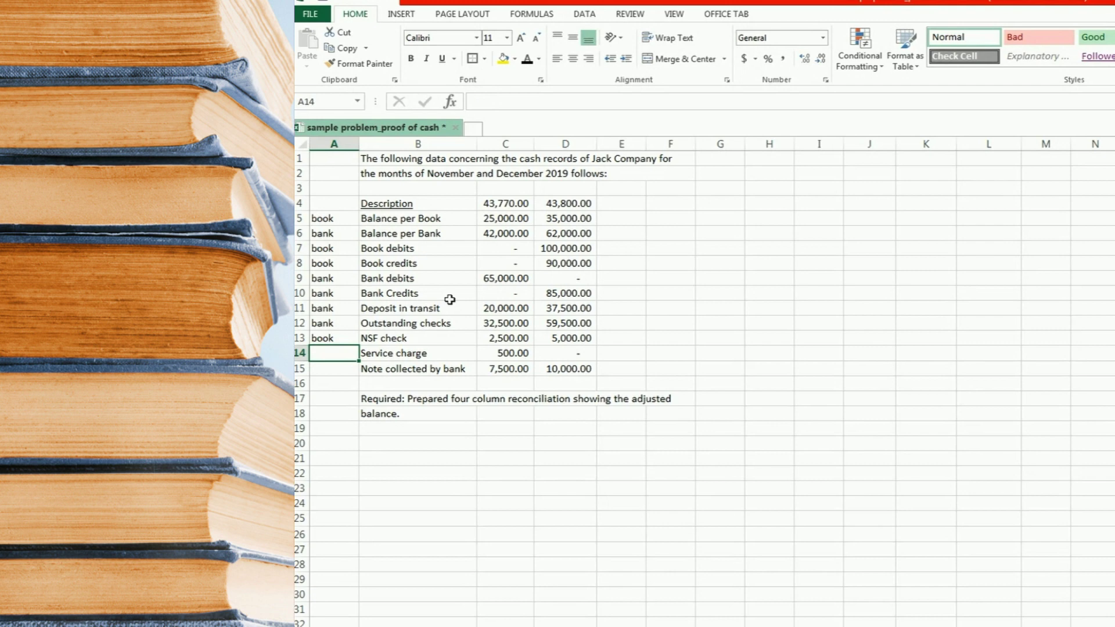
type("book")
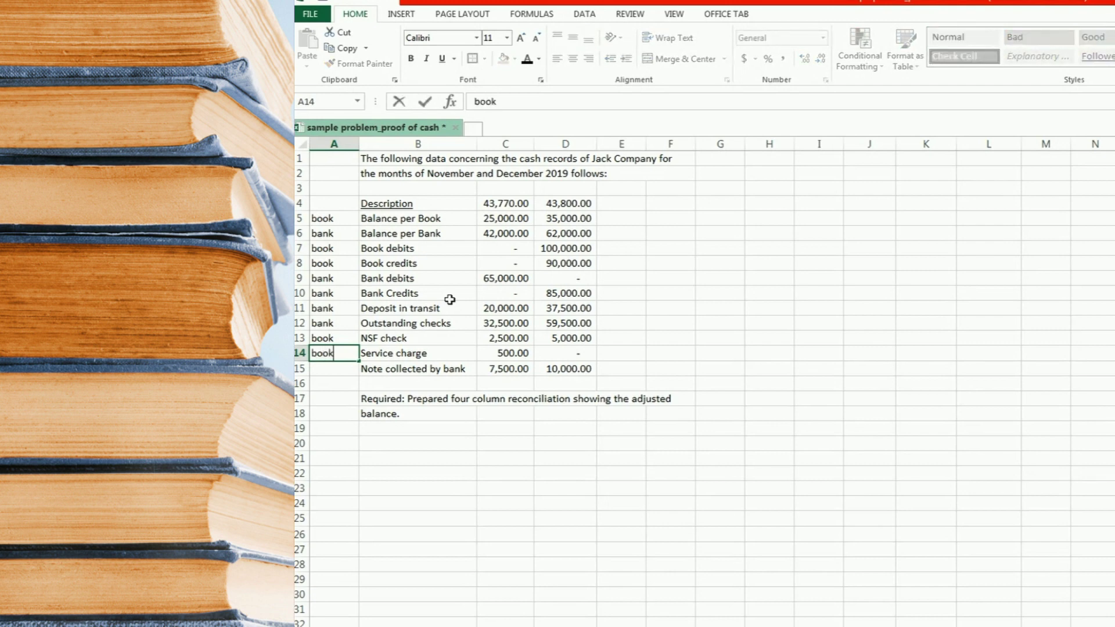
key("Return")
type("book")
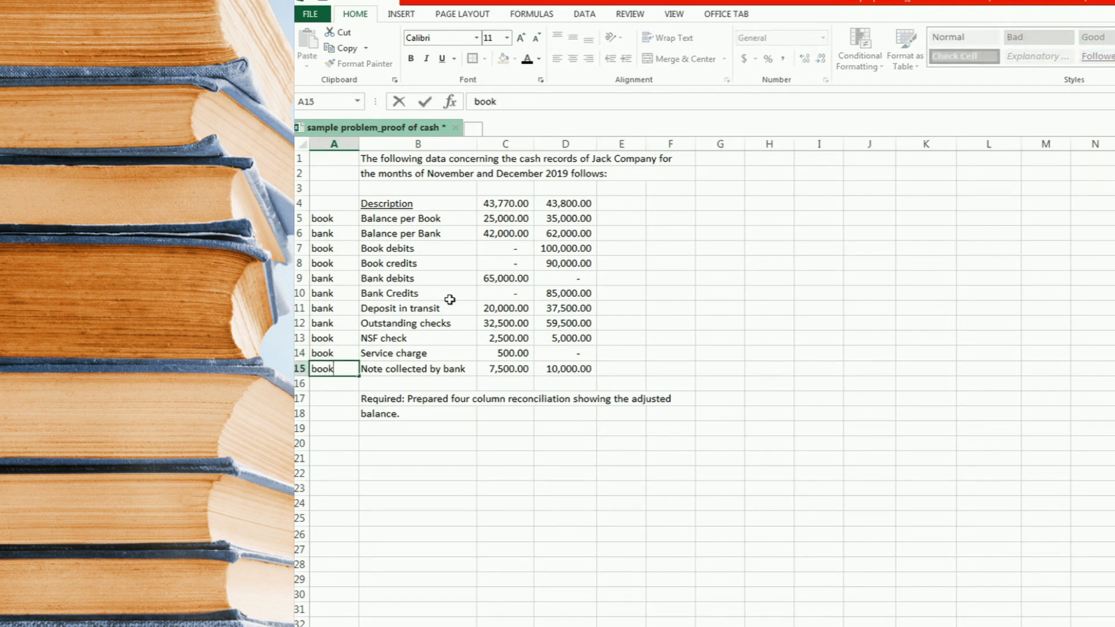
key("Return")
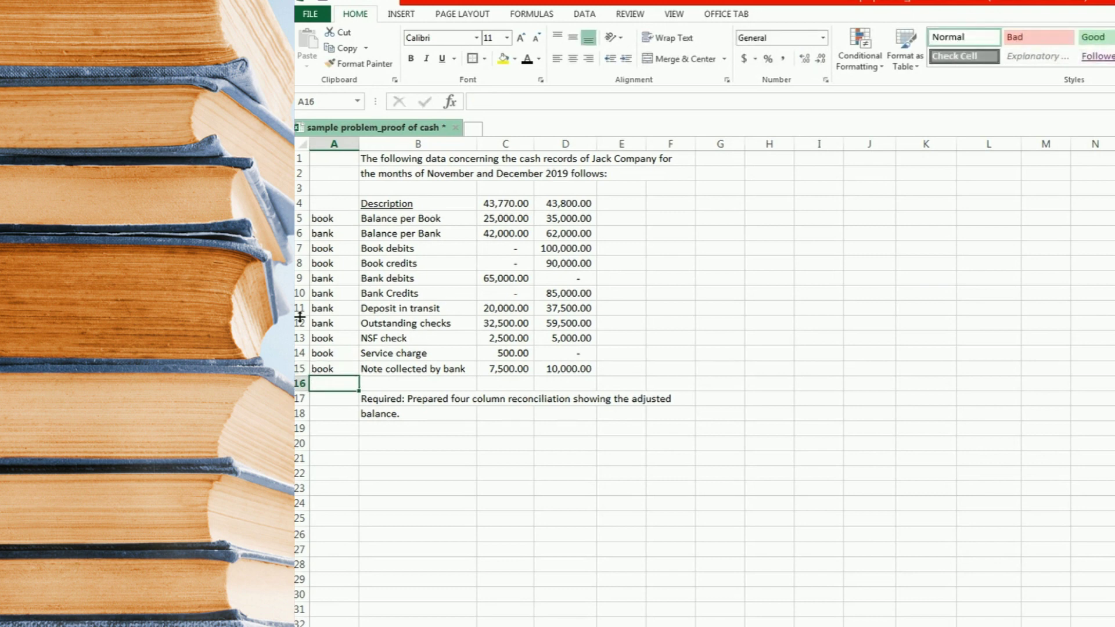
left_click(504, 246)
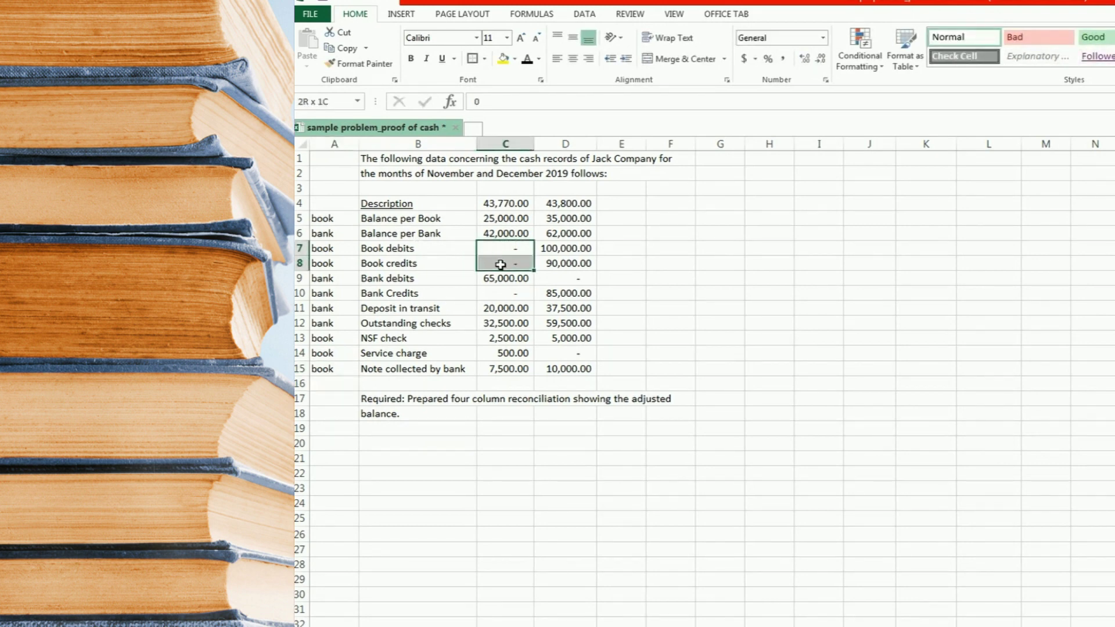
left_click(566, 279)
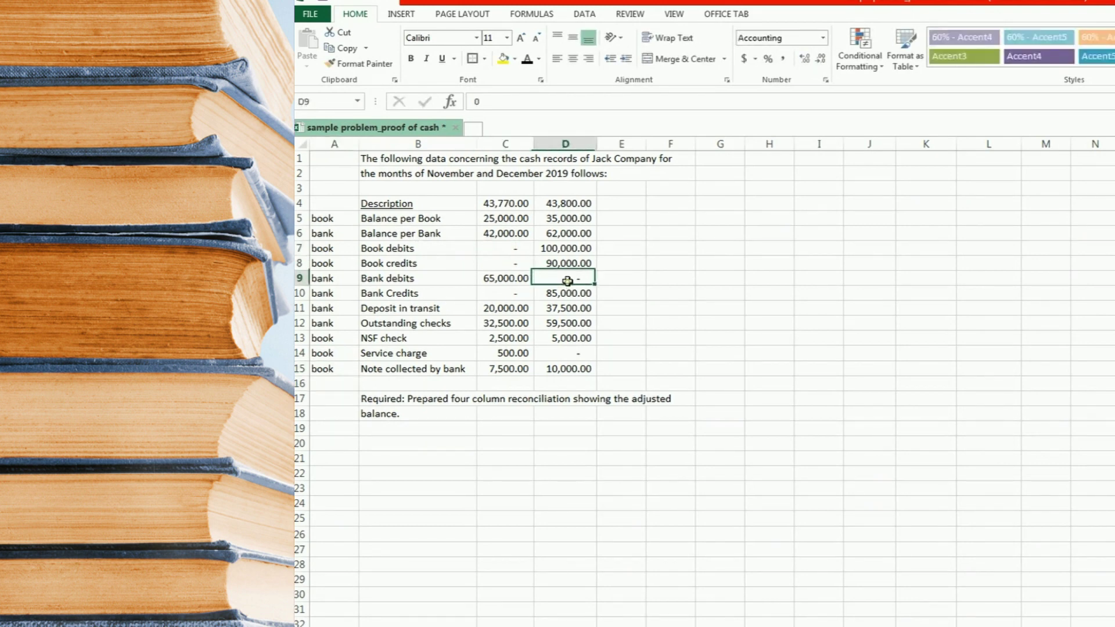
left_click(486, 295)
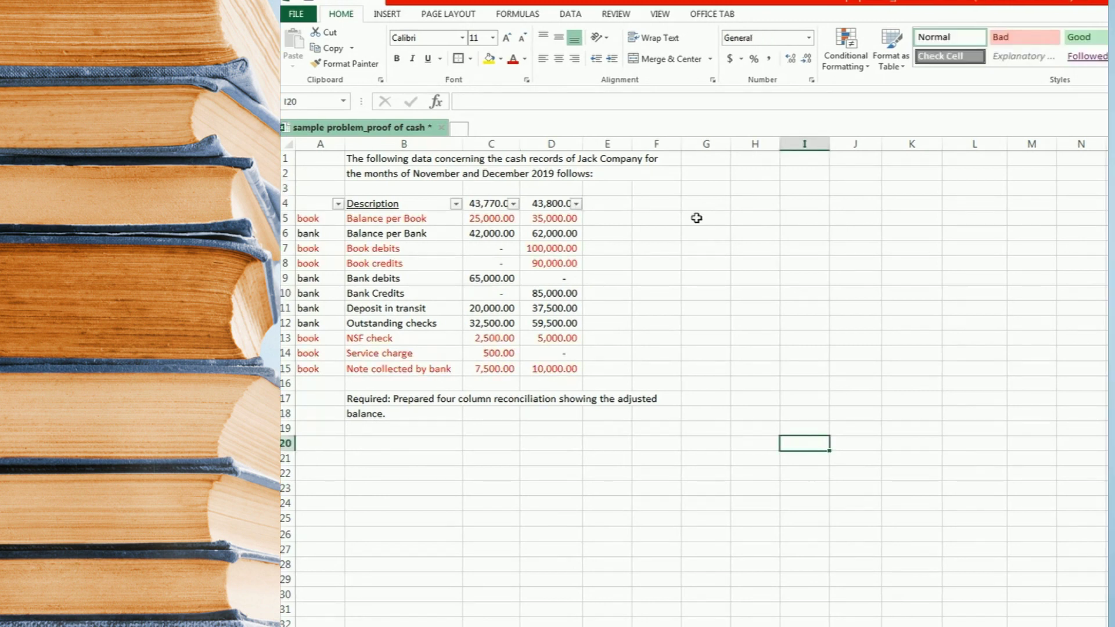
Start the reconciliation's header row by entering November in cell H5
left_click(696, 218)
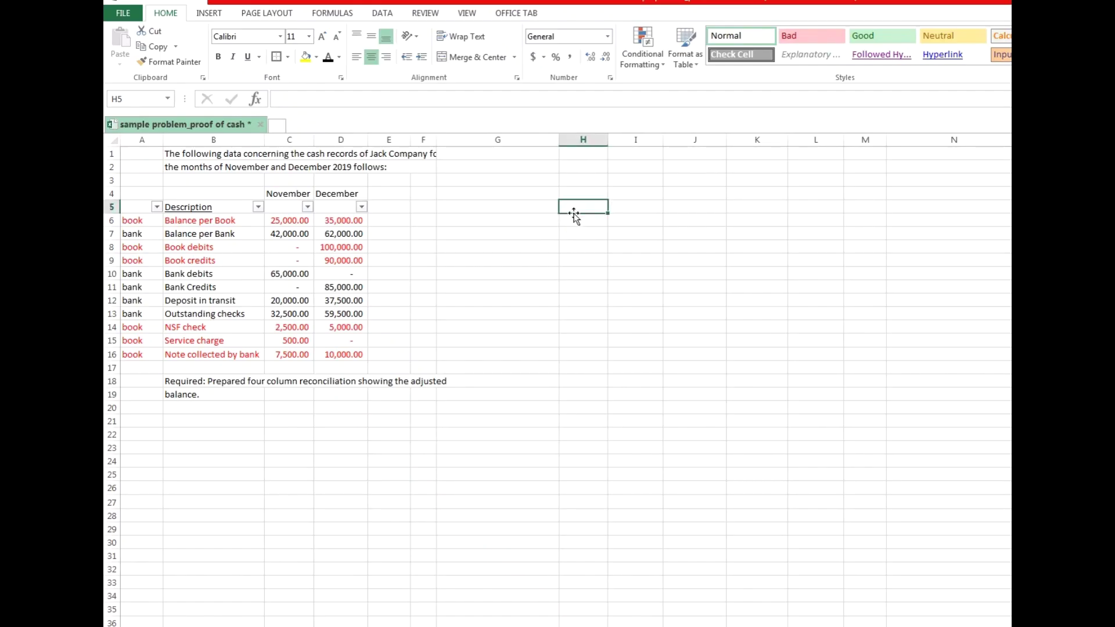
type("No")
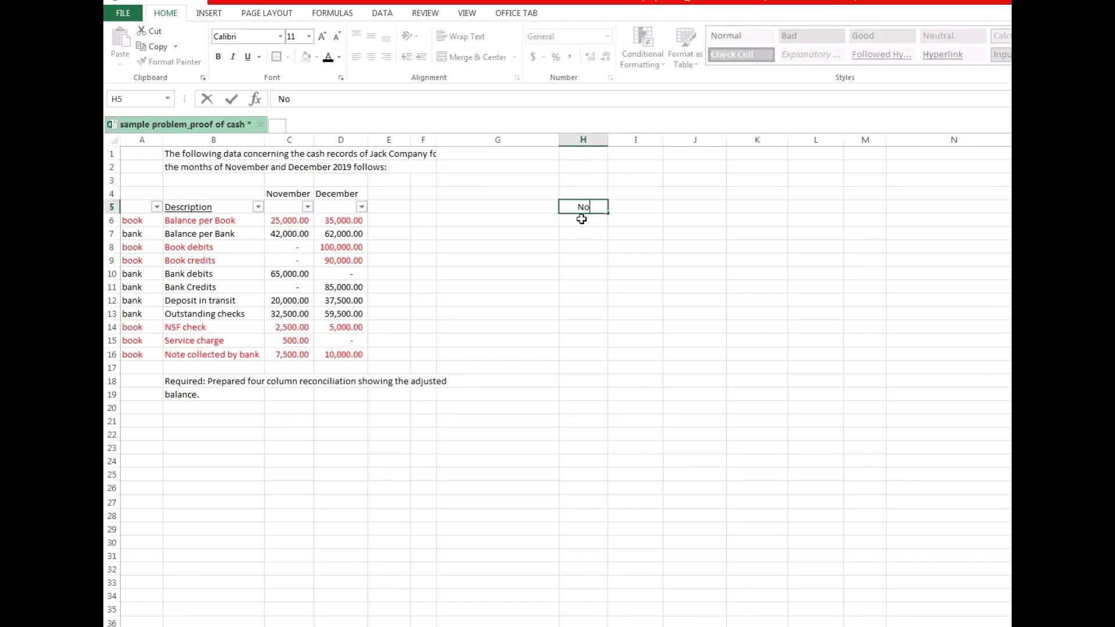
type("vember")
key("Tab")
type("Decenber")
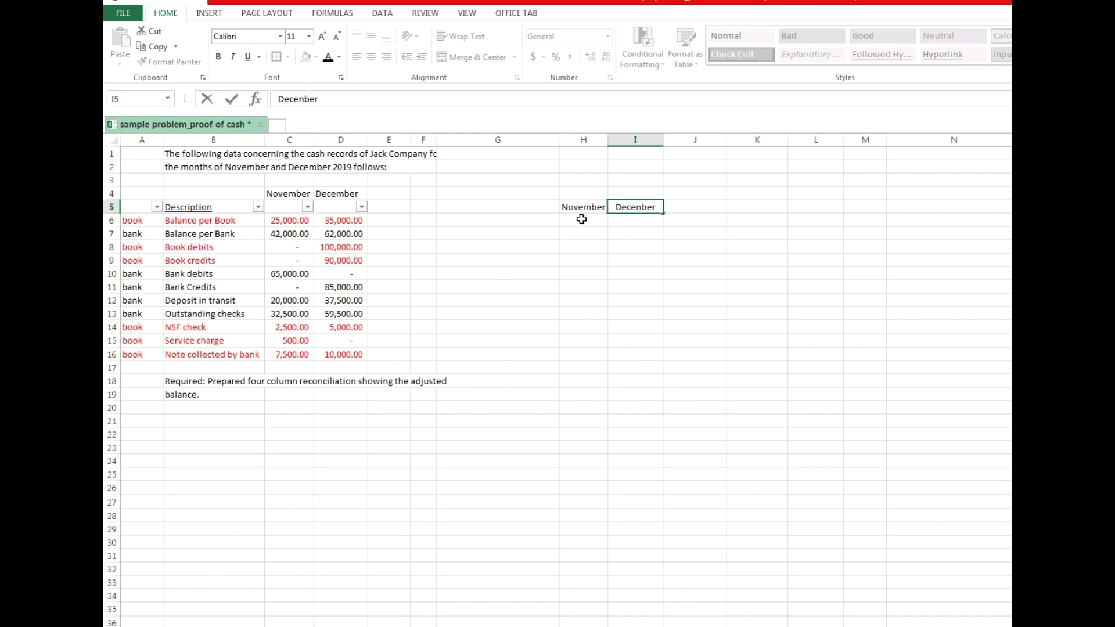
key("BackSpace")
key("BackSpace")
key("BackSpace")
key("BackSpace")
key("BackSpace")
key("BackSpace")
key("BackSpace")
key("BackSpace")
Enter the column headers Receipts, Disbursement and December in cells I5, J5 and K5
type("Receipts")
key("Tab")
type("Disbursement")
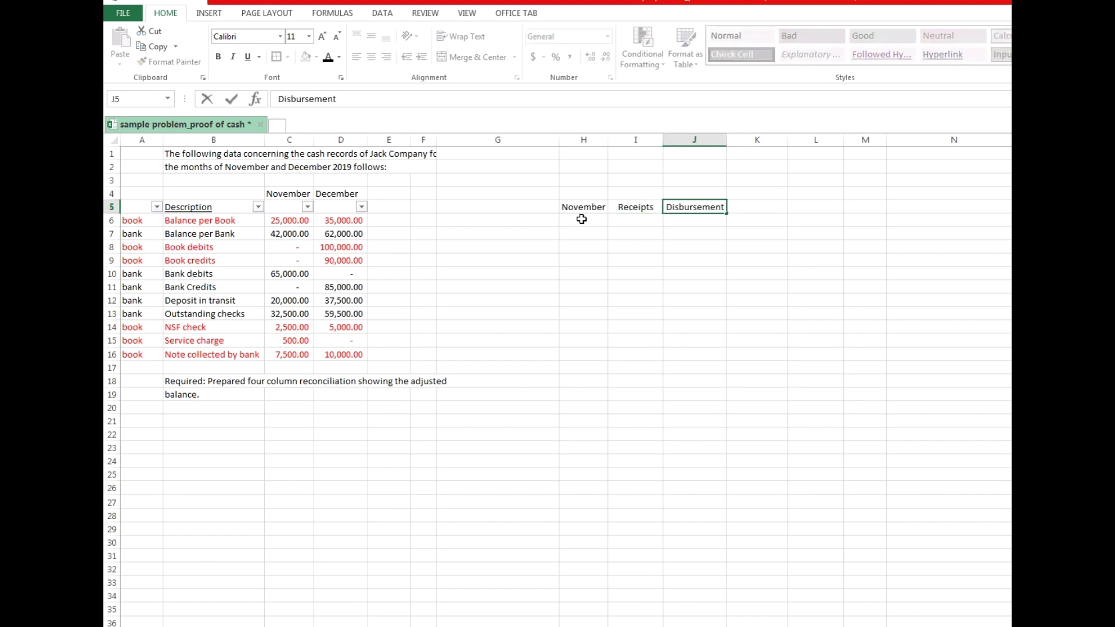
key("Tab")
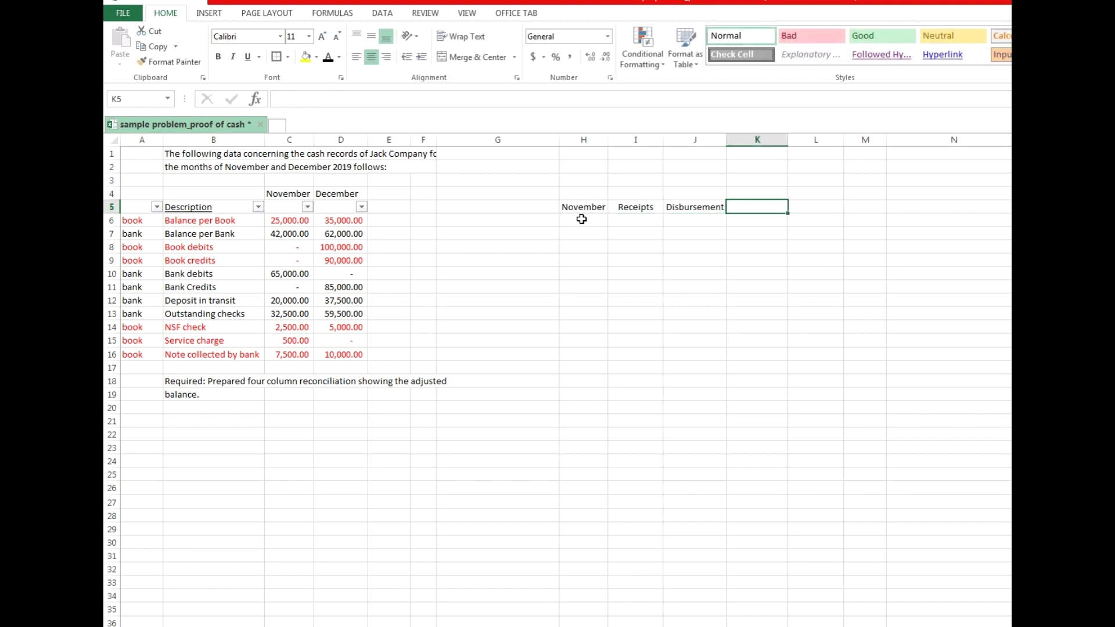
type("December")
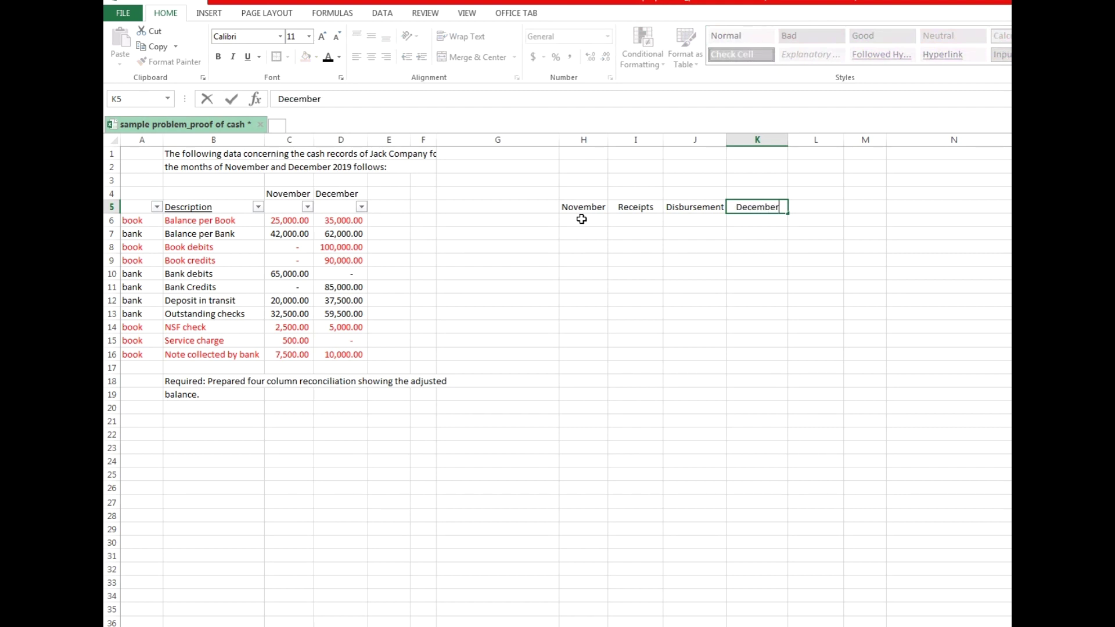
key("Return")
Enter the row label "Unadjusted balance per book" in cell G6
key("Left")
key("Left")
key("Left")
key("Left")
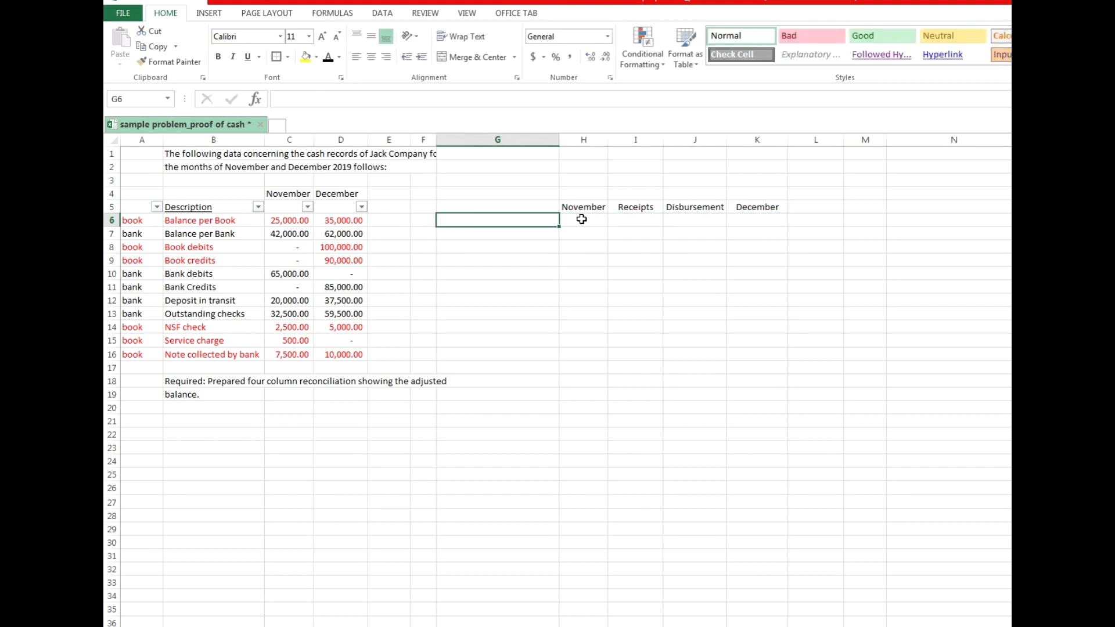
type("Unadjusted")
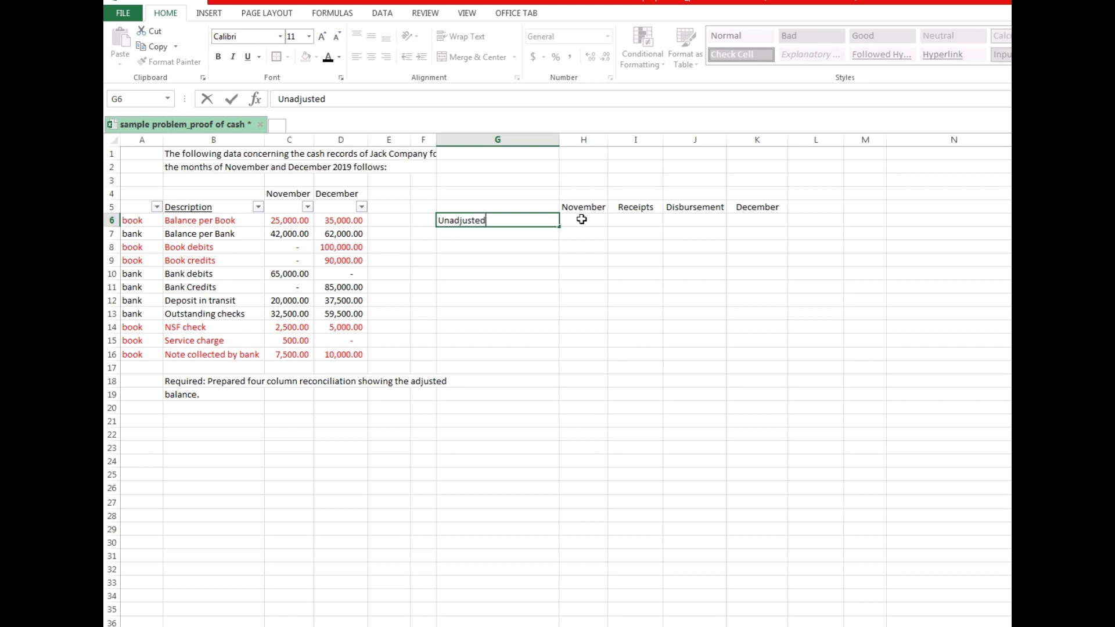
type(" balance per book")
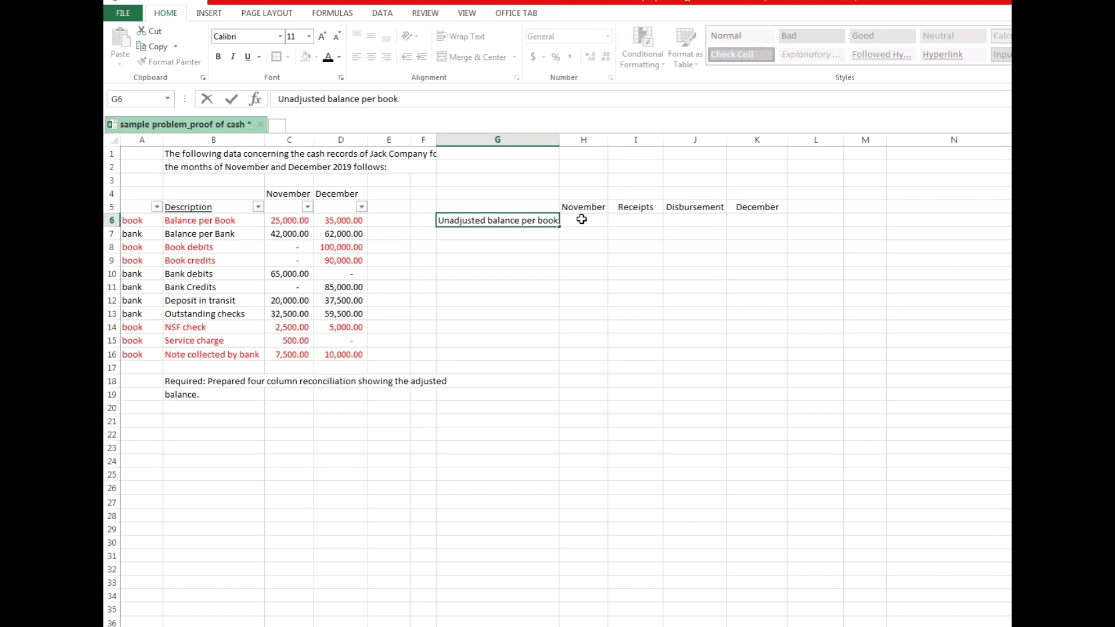
key("Return")
Fill the unadjusted book balance row with November 25000, Receipts 100000, Disbursement 90000 and December 35000
key("Up")
left_click(581, 219)
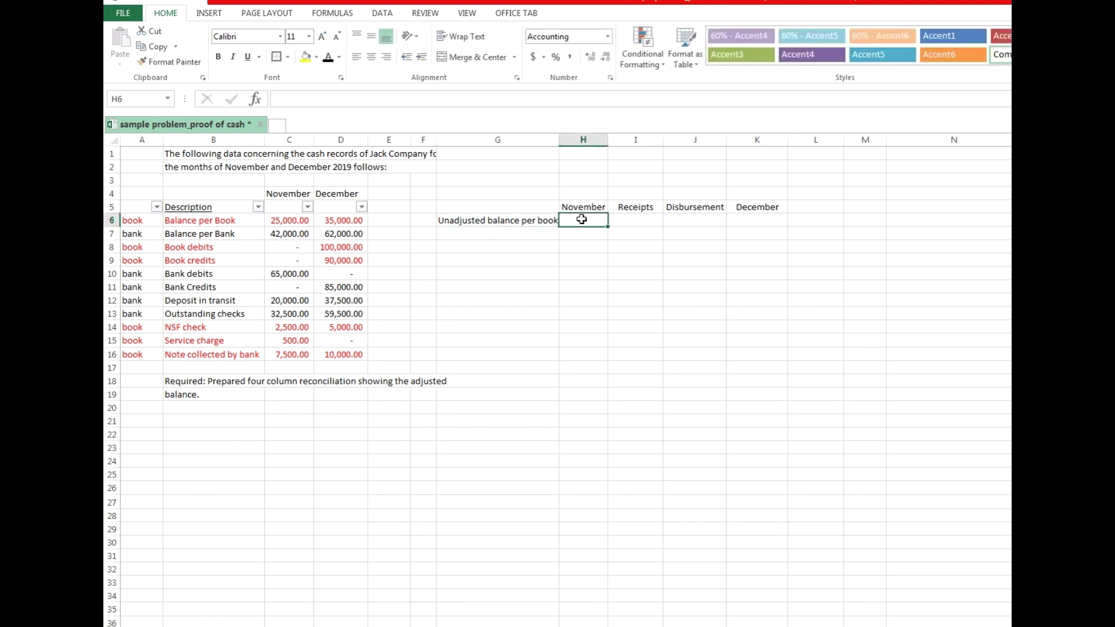
type("25000")
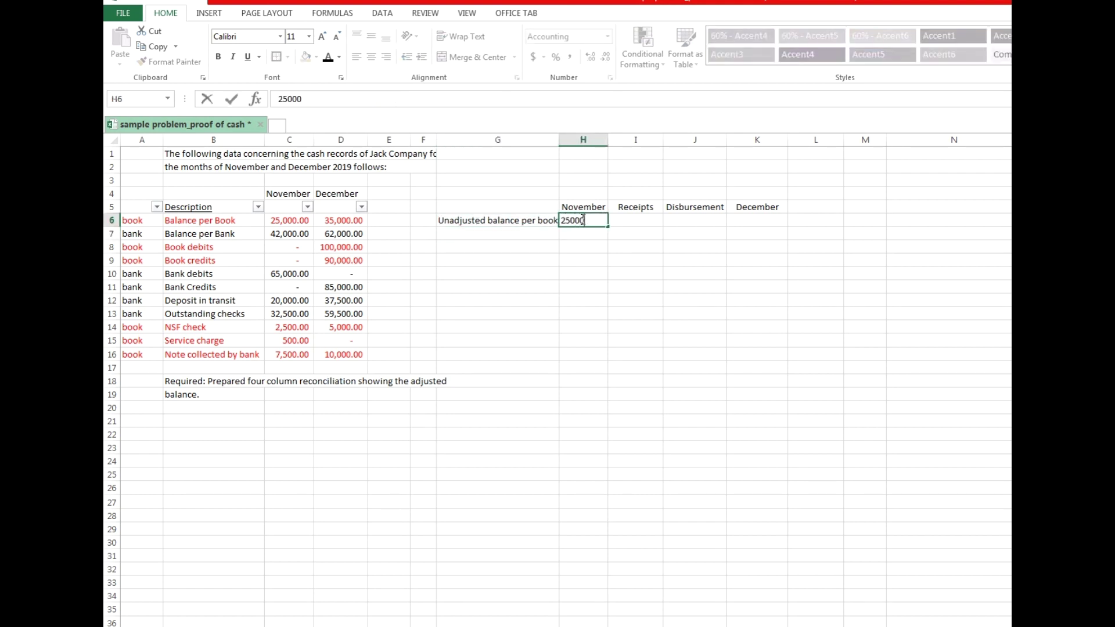
key("Tab")
type("10")
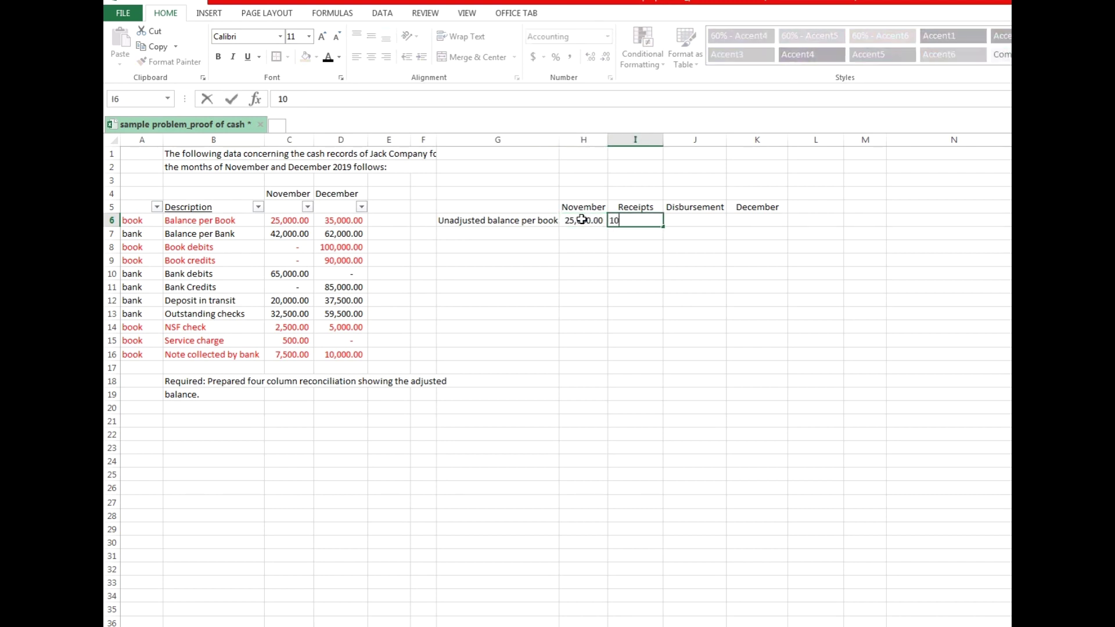
type("0,00000")
key("Tab")
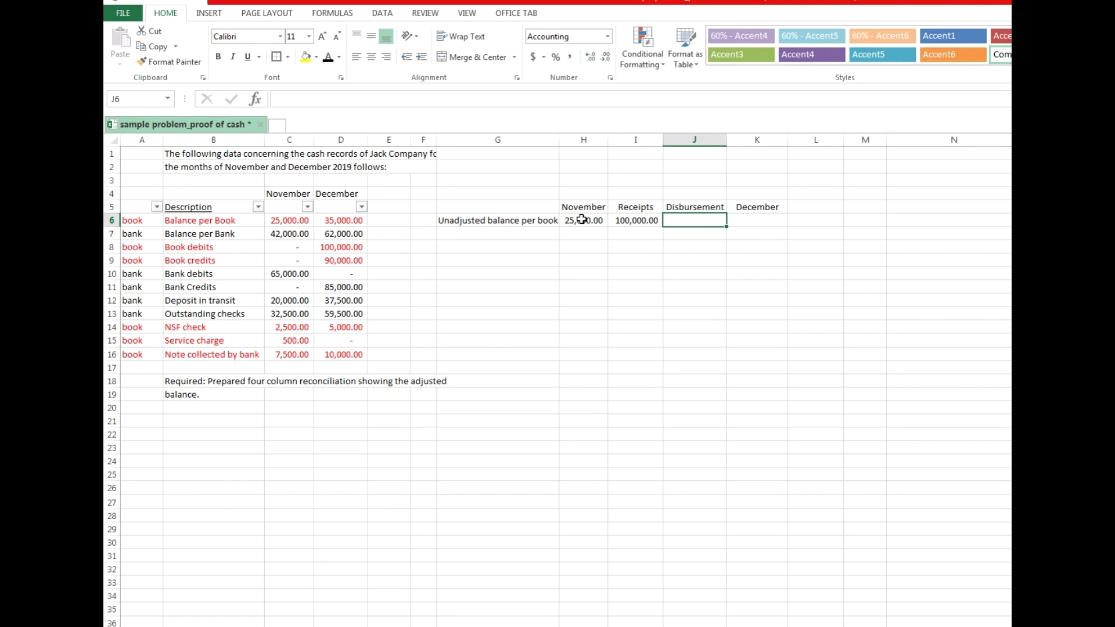
type("90000")
key("Tab")
type("35000")
key("Tab")
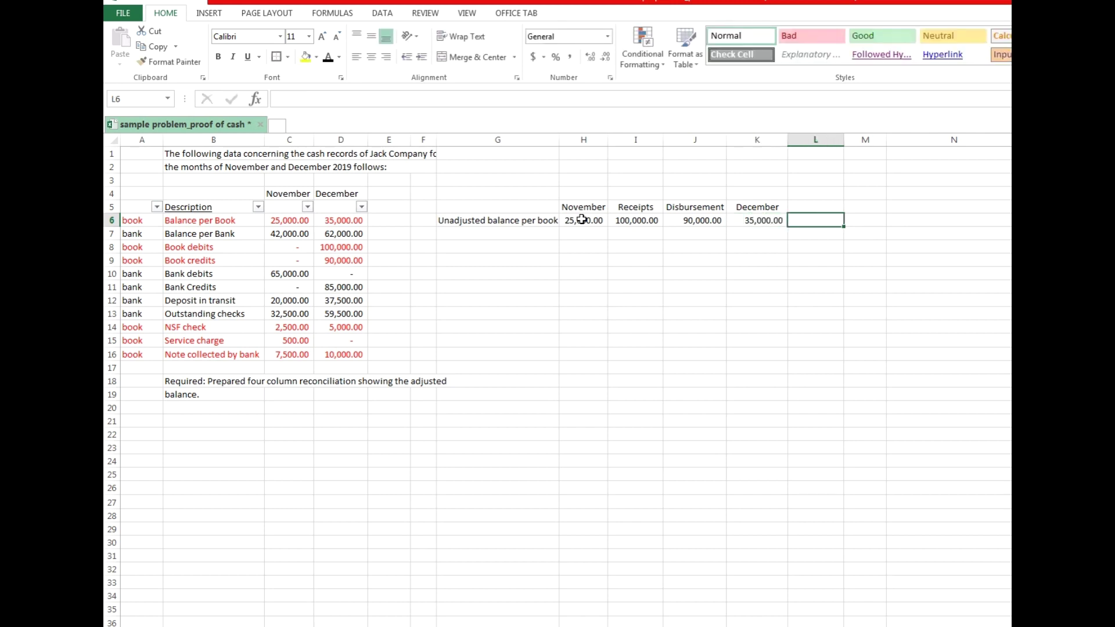
Enter a check formula in L6 that adds the November balance and receipts and subtracts disbursements, =H6+I6-J6
type("=")
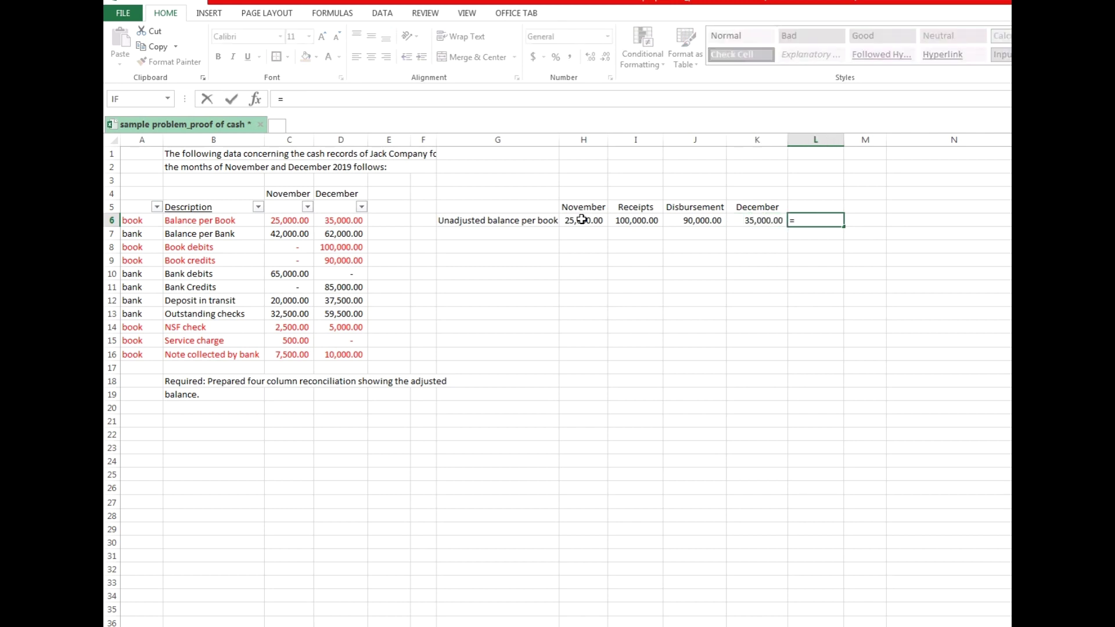
key("Left")
key("Left")
key("Left")
key("Left")
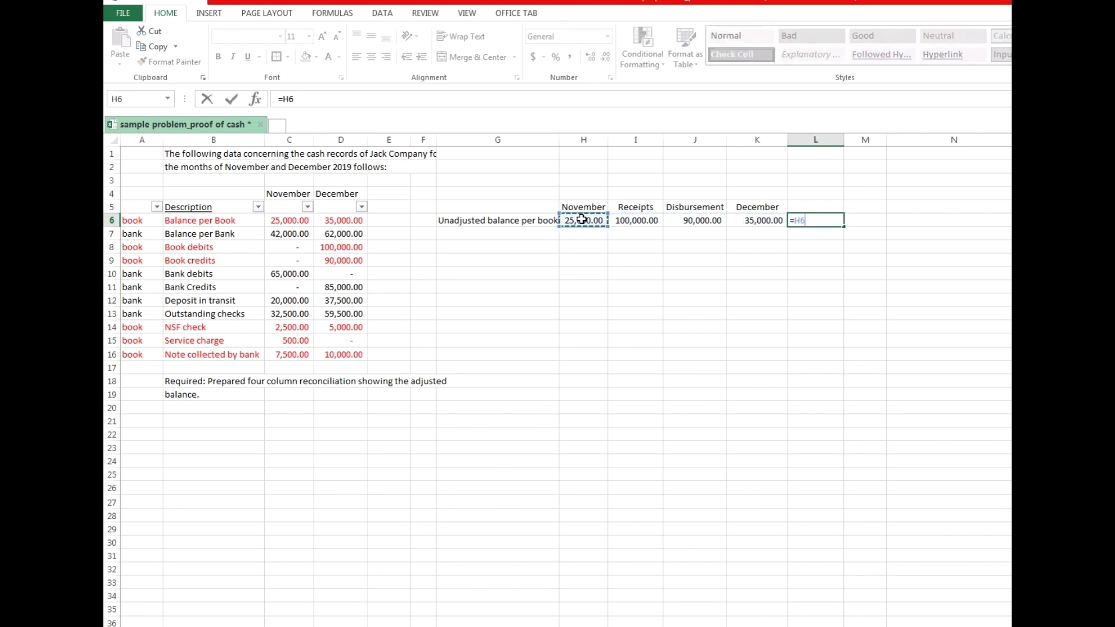
type("+")
key("Left")
key("Left")
key("Left")
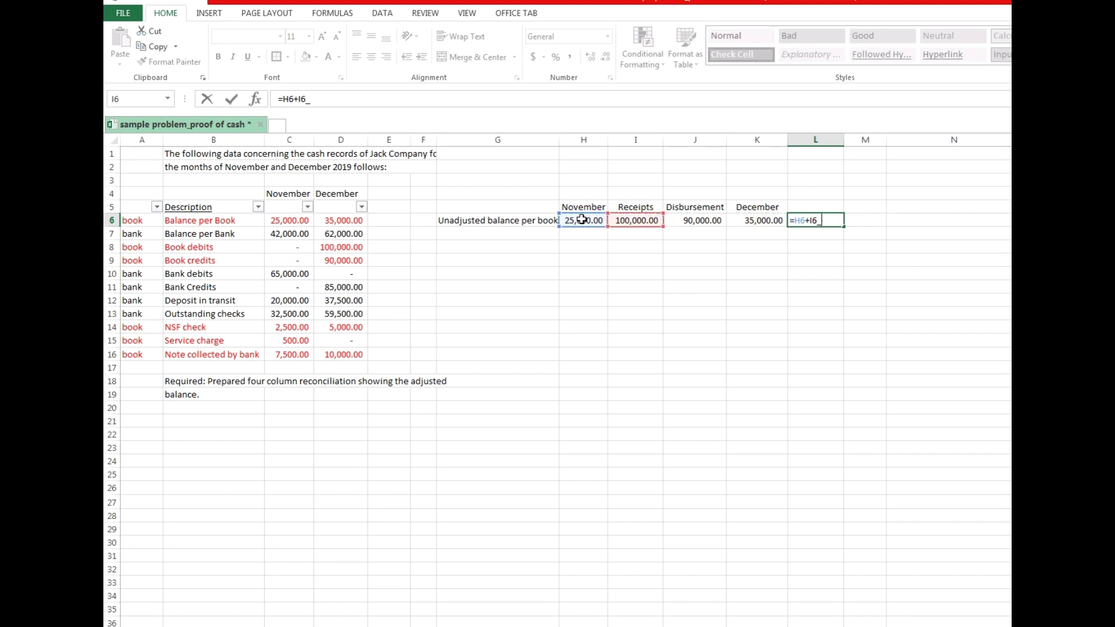
type("-")
key("Left")
key("Left")
key("Return")
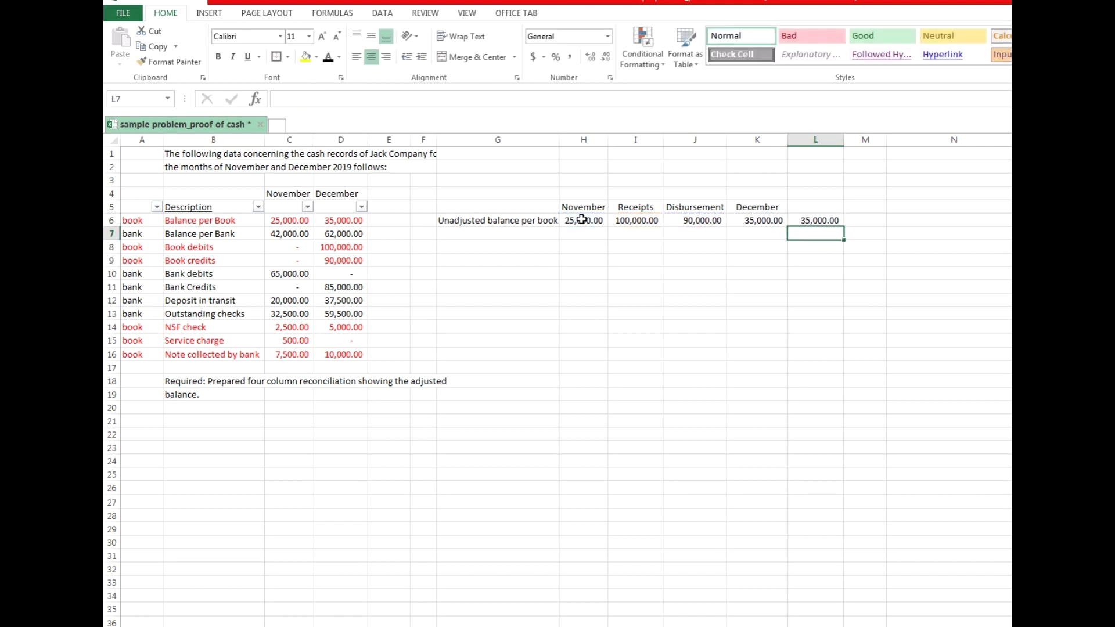
Clear the check formula from cell L6
key("Up")
key("Delete")
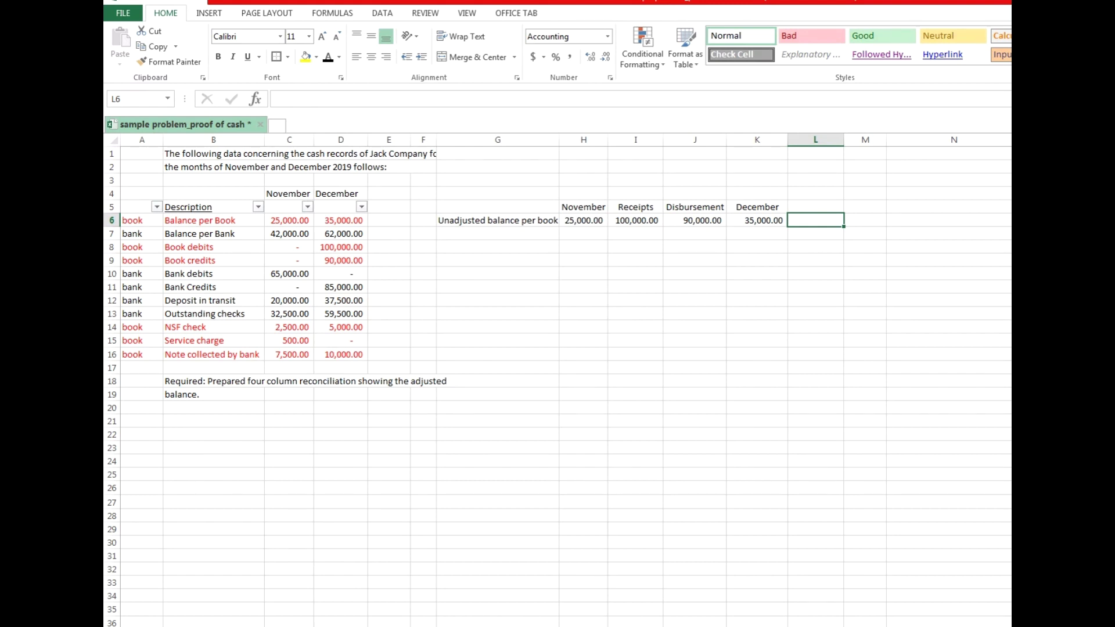
key("Return")
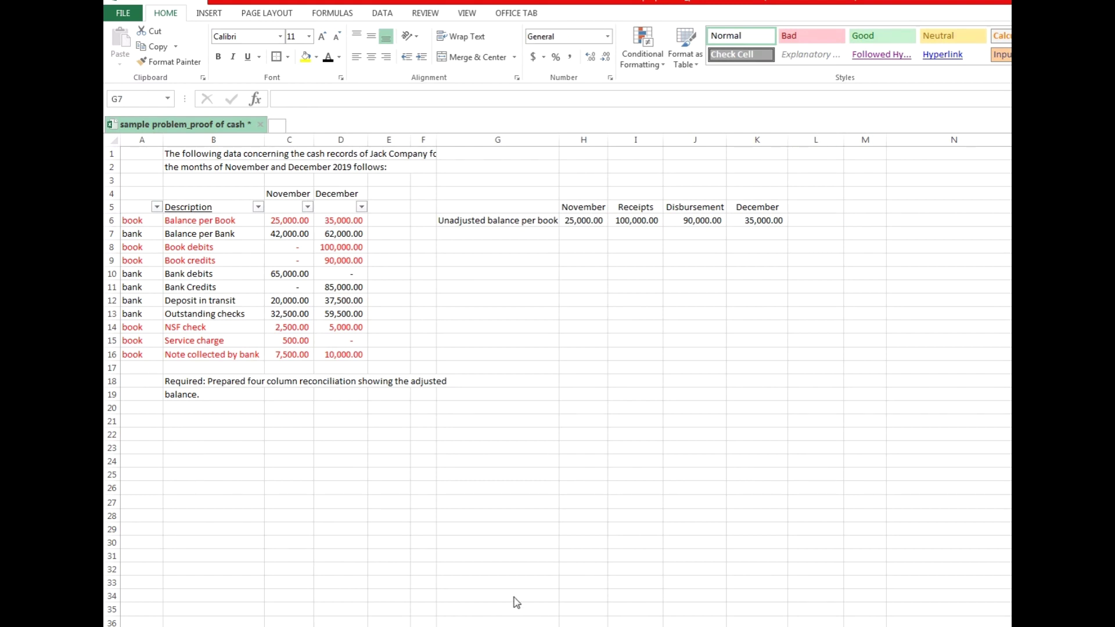
Enter the label "Note collected" in G7 and an indented "November" label in G8
left_click(462, 233)
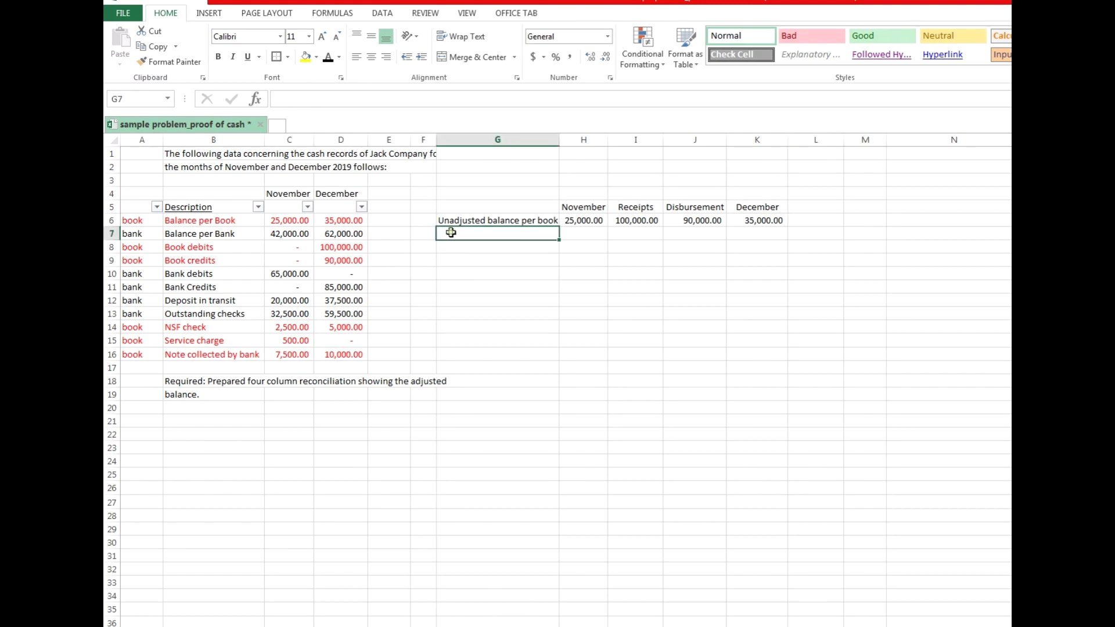
type("No")
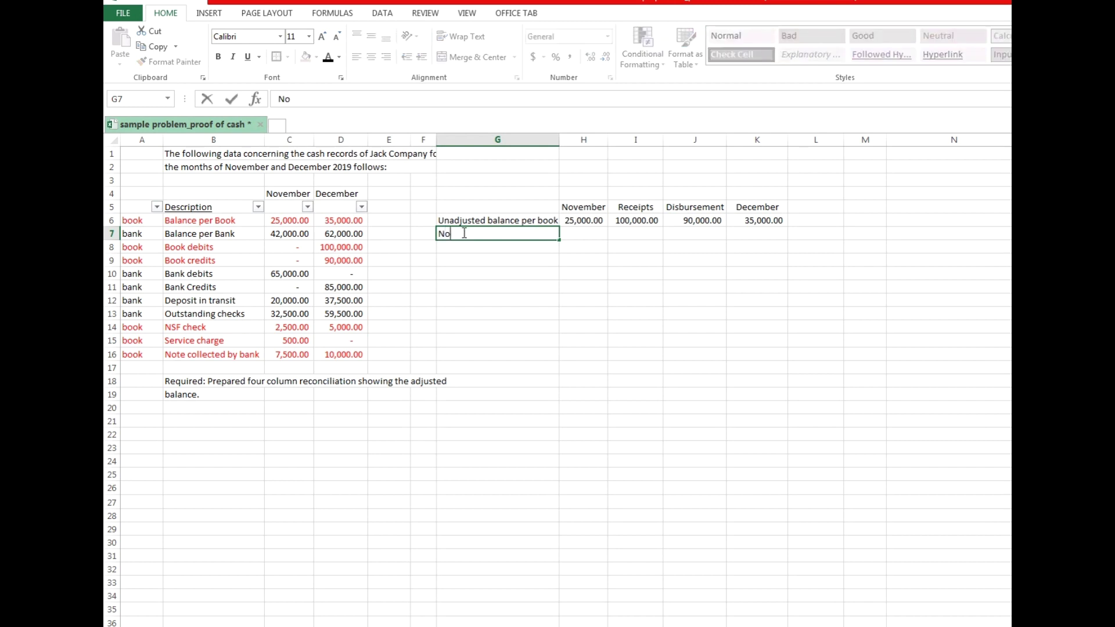
type("te collected")
key("Return")
type("No")
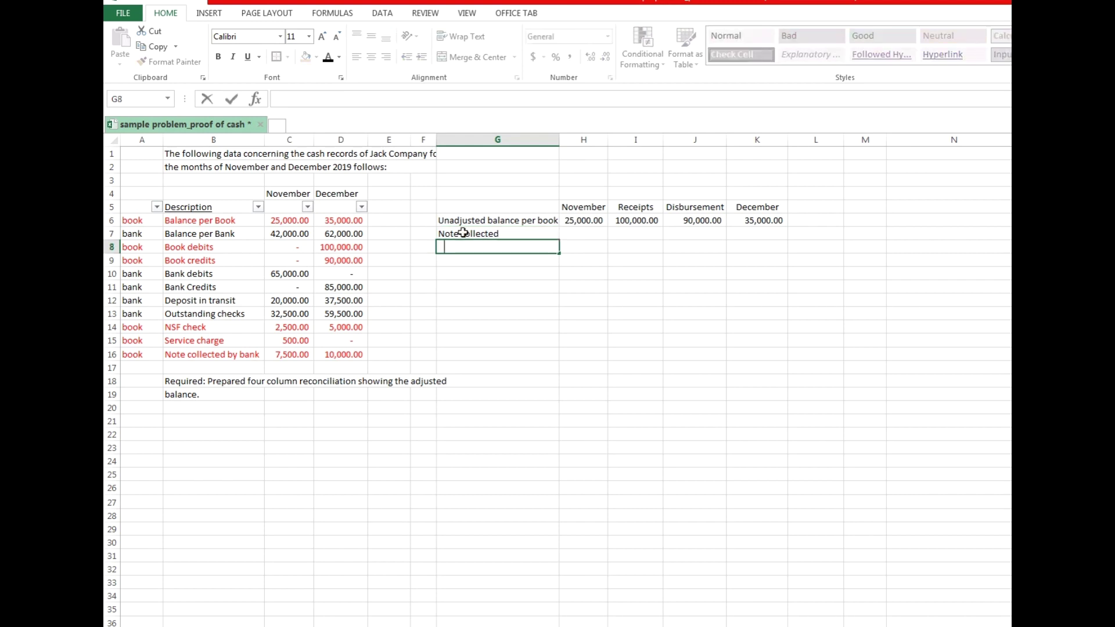
type("vember")
key("Tab")
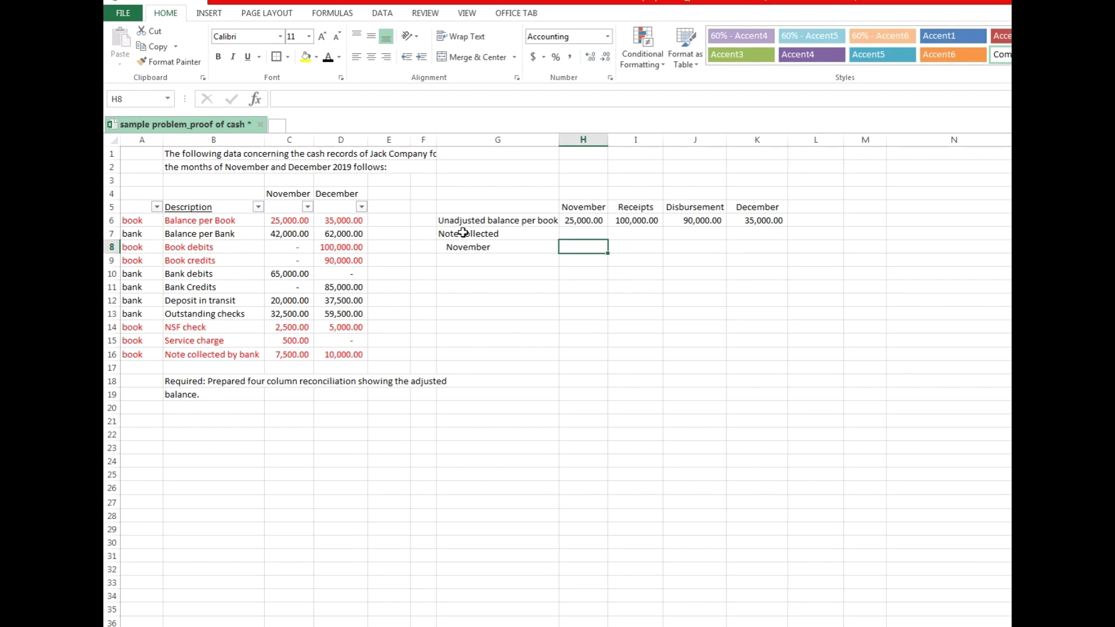
Fill the November note collected row with 7500 in the November column and -7500 in Receipts
type("7500")
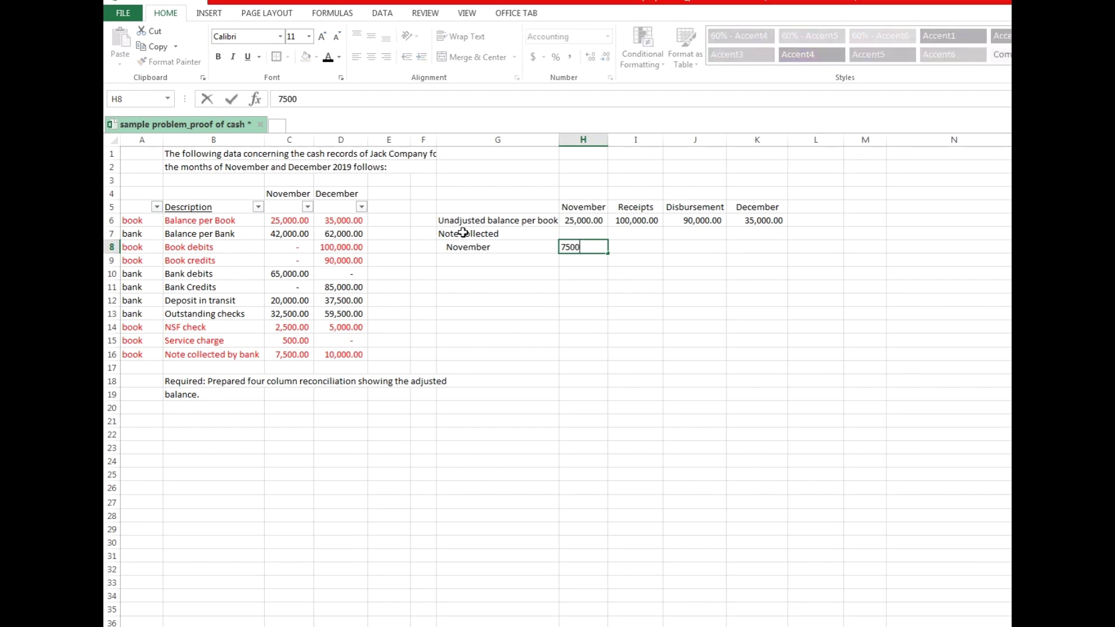
key("Tab")
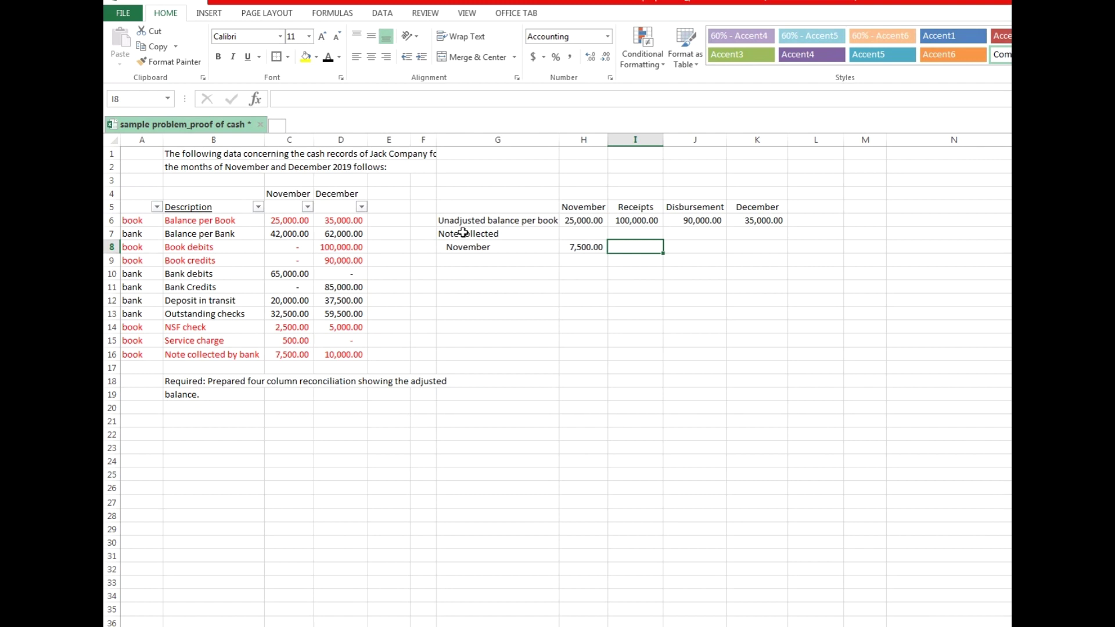
type("-7500")
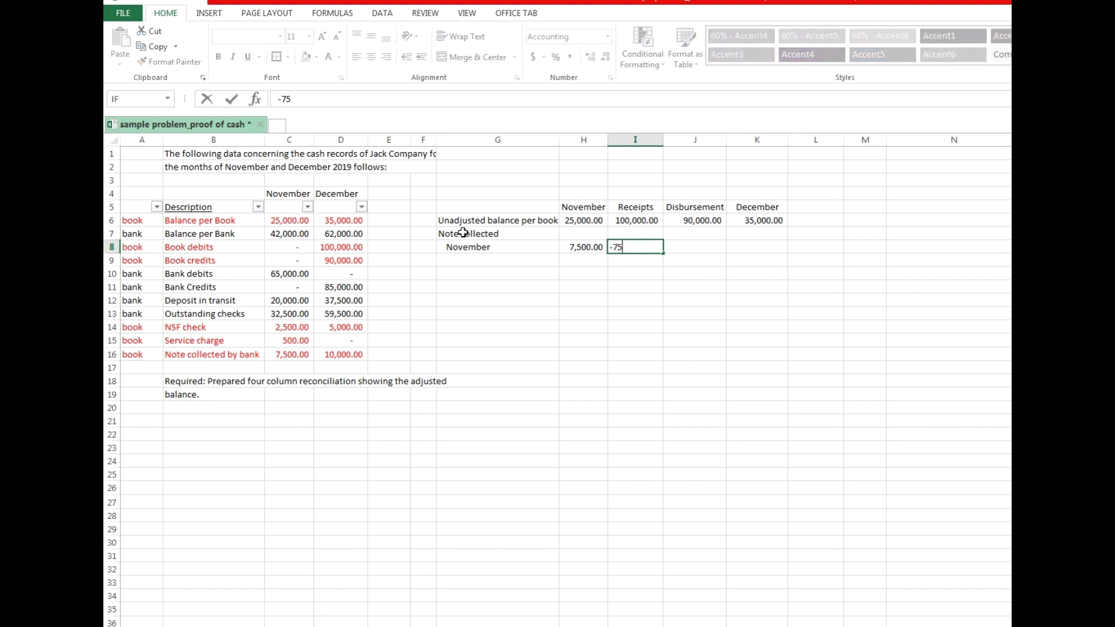
key("Return")
Enter an indented "December" label in G9 under the note collected heading
key("Left")
key("Left")
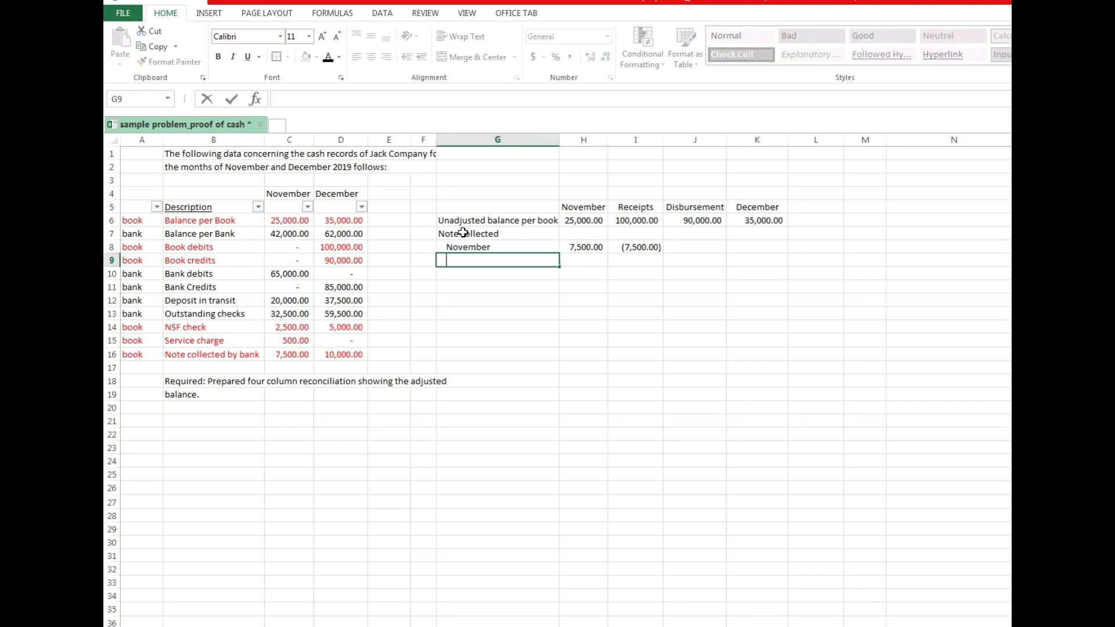
type("Note")
key("BackSpace")
key("BackSpace")
key("BackSpace")
key("BackSpace")
type("December")
key("Tab")
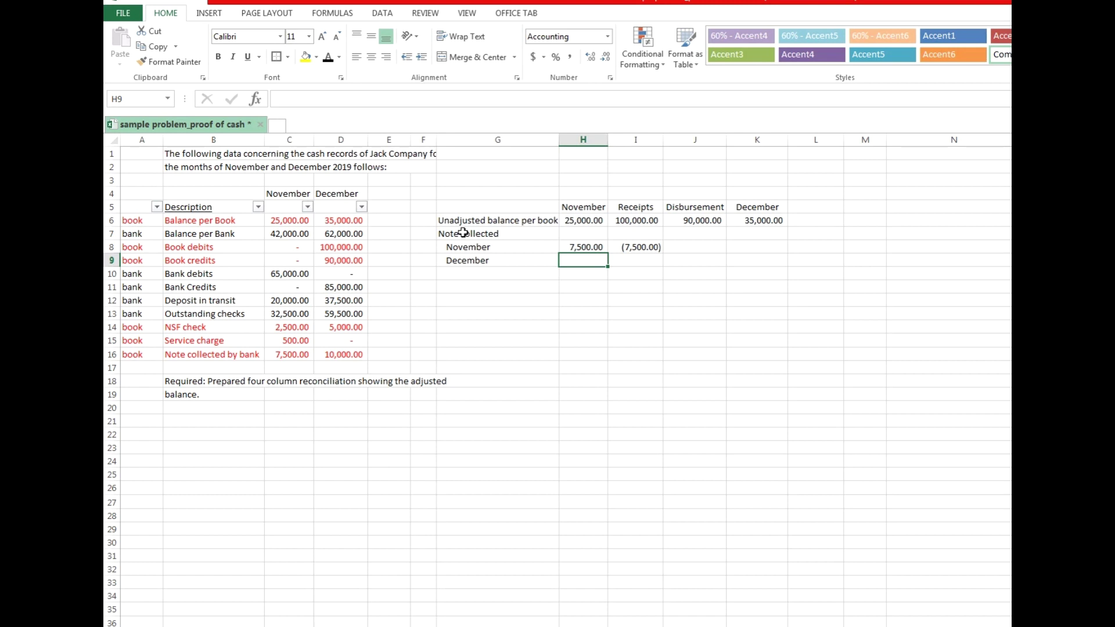
Fill the December note collected row with 10000 in the December column and 10000 in Receipts
key("Right")
key("Right")
key("Right")
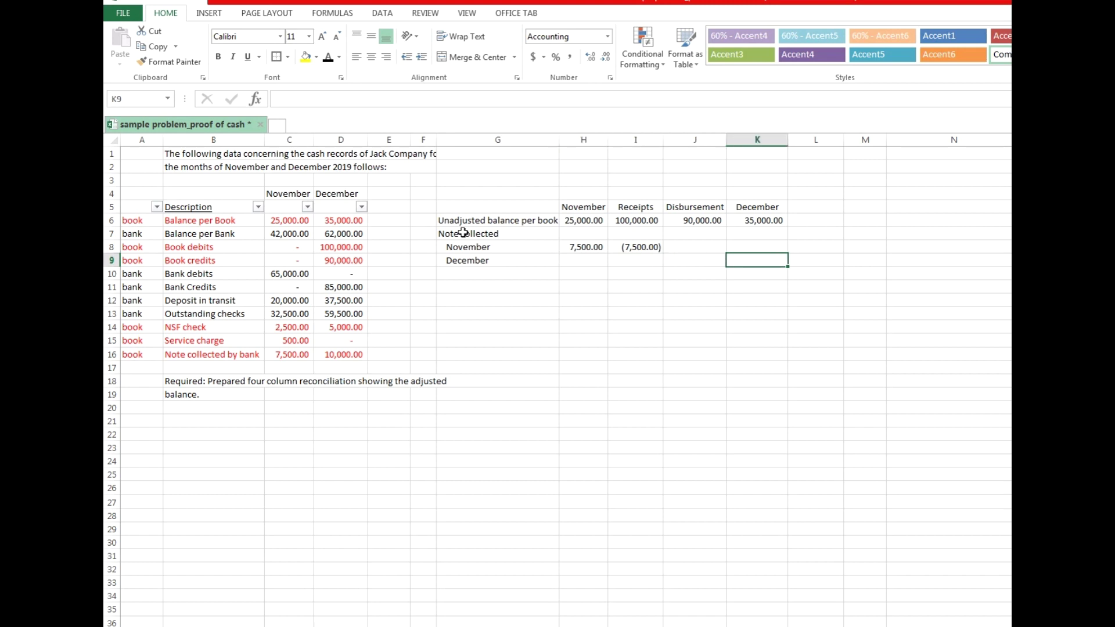
type("10000")
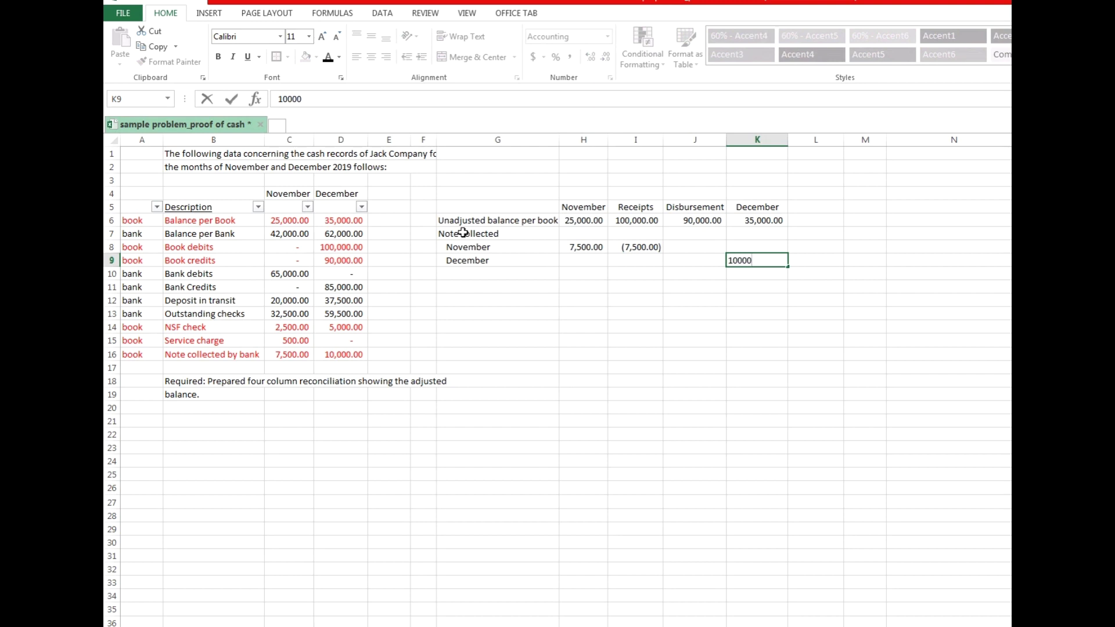
key("Left")
key("Left")
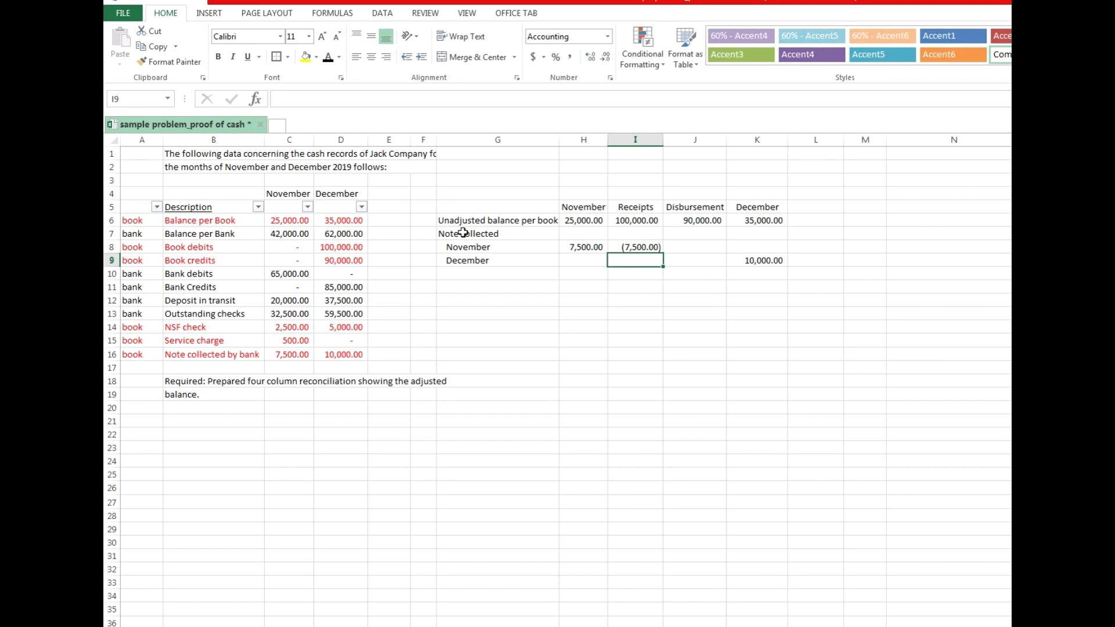
type("10000")
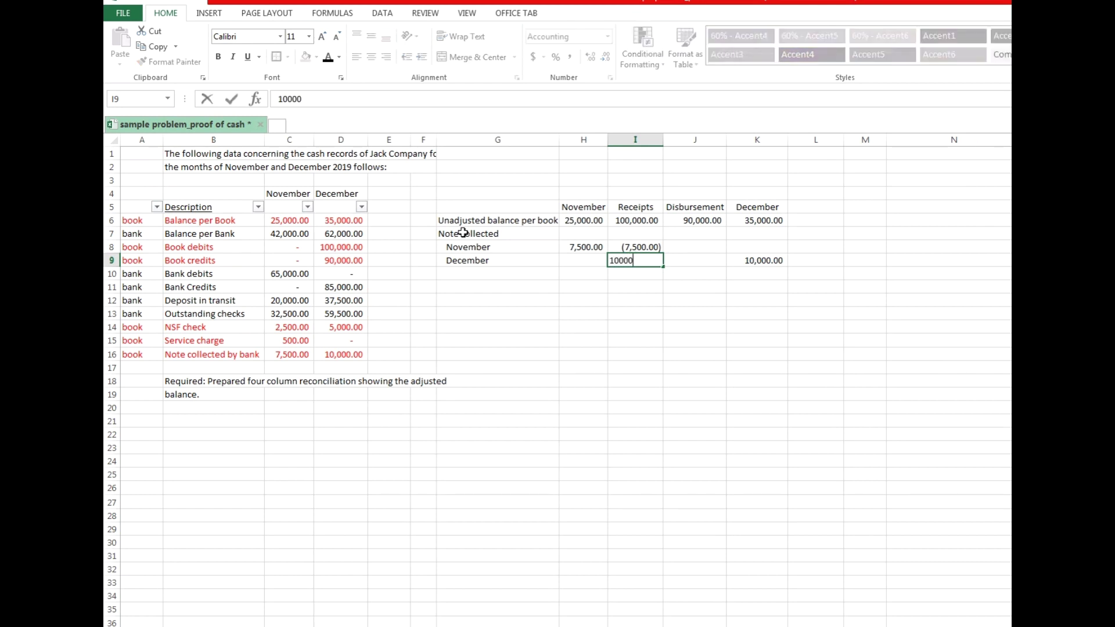
key("Return")
Enter the label "NSF Check" in G10 and an indented "November" label in G11
key("Left")
key("Left")
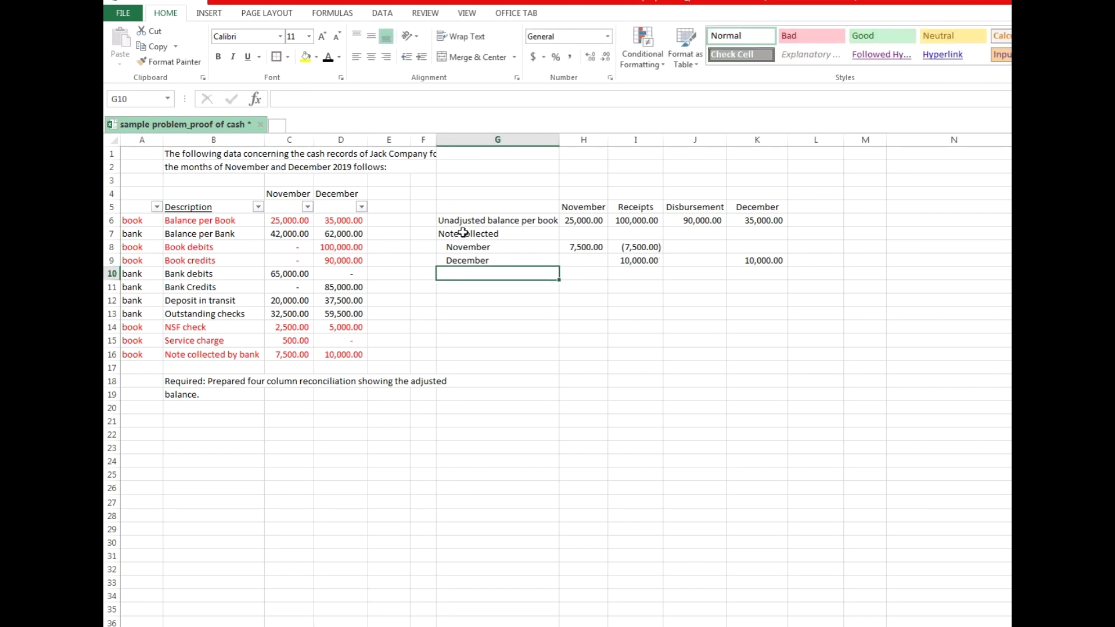
type("NSF")
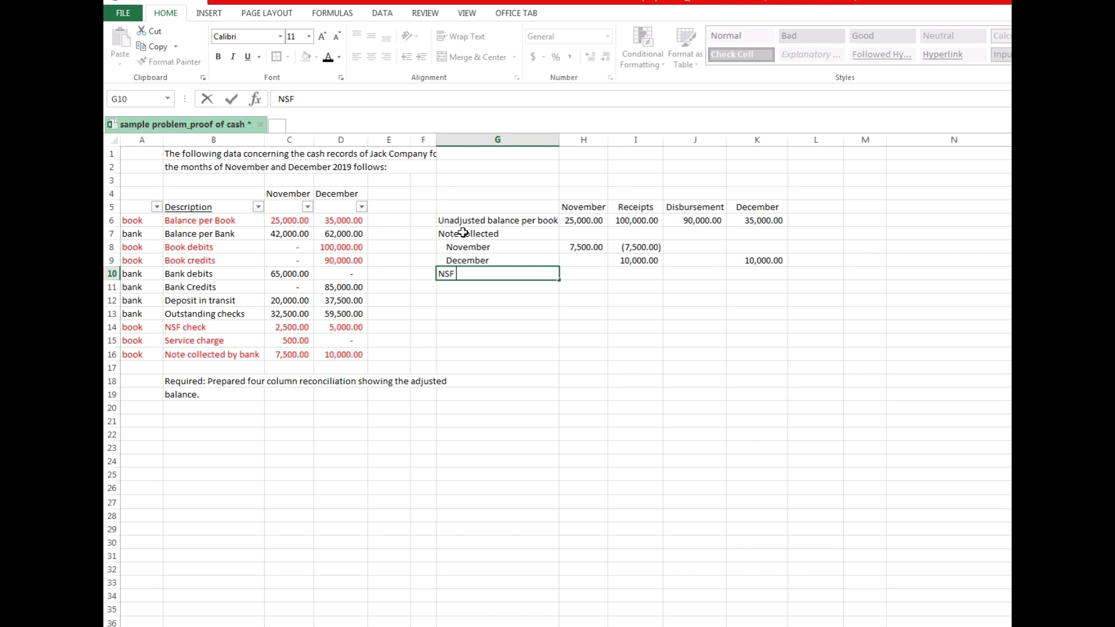
type(" Check")
key("Return")
type("N")
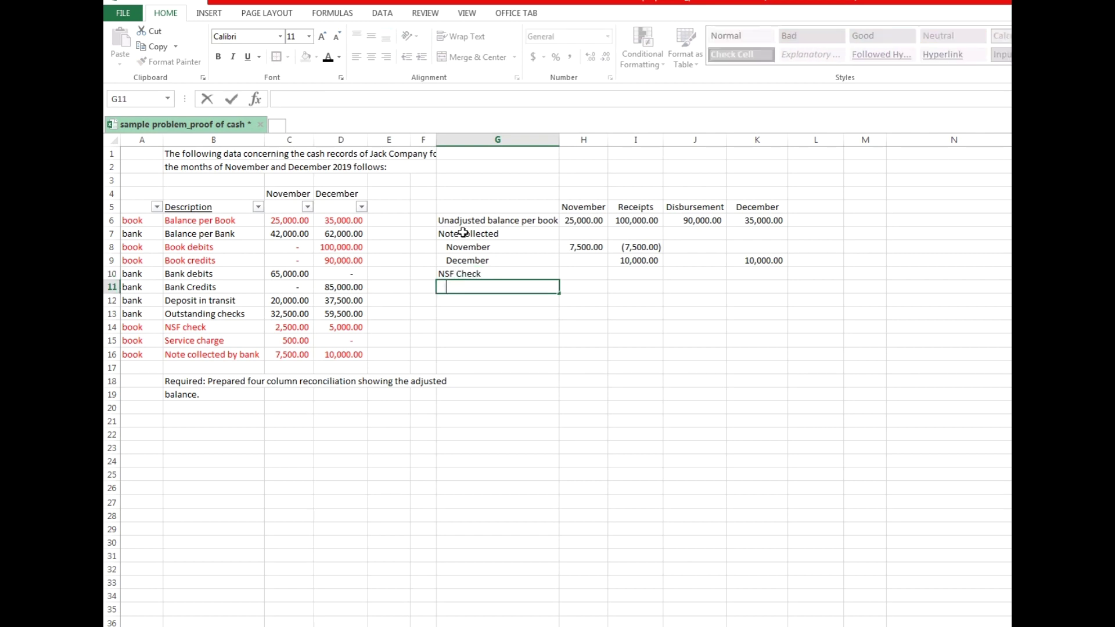
type("ovember")
key("Tab")
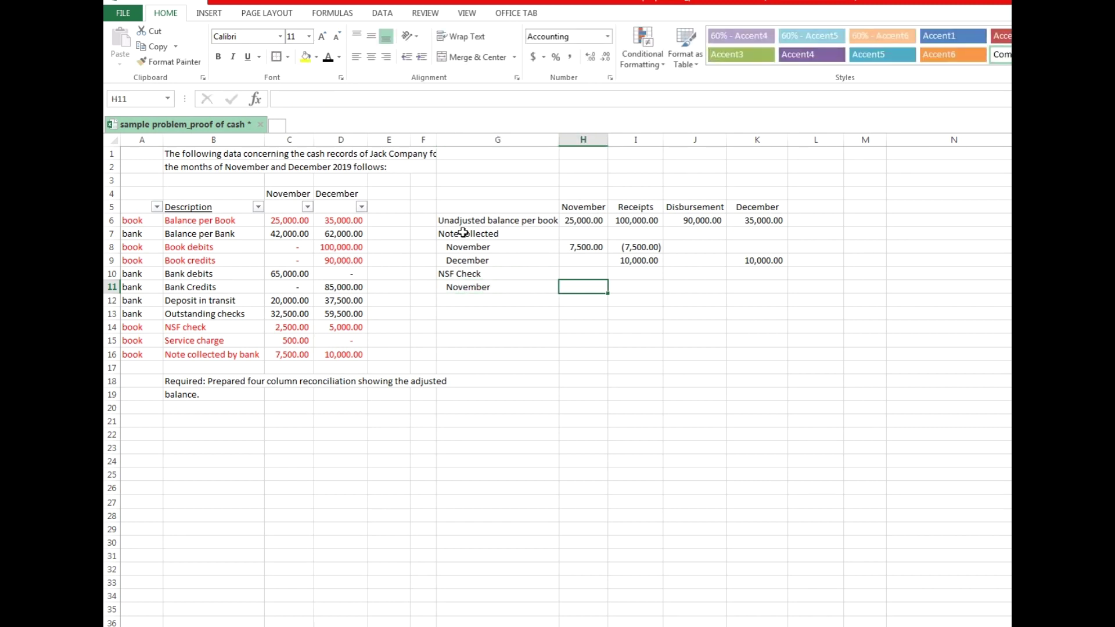
Fill the November NSF check row with -2500 in the November column and -2500 in Disbursement
type("-2500")
key("Tab")
key("Tab")
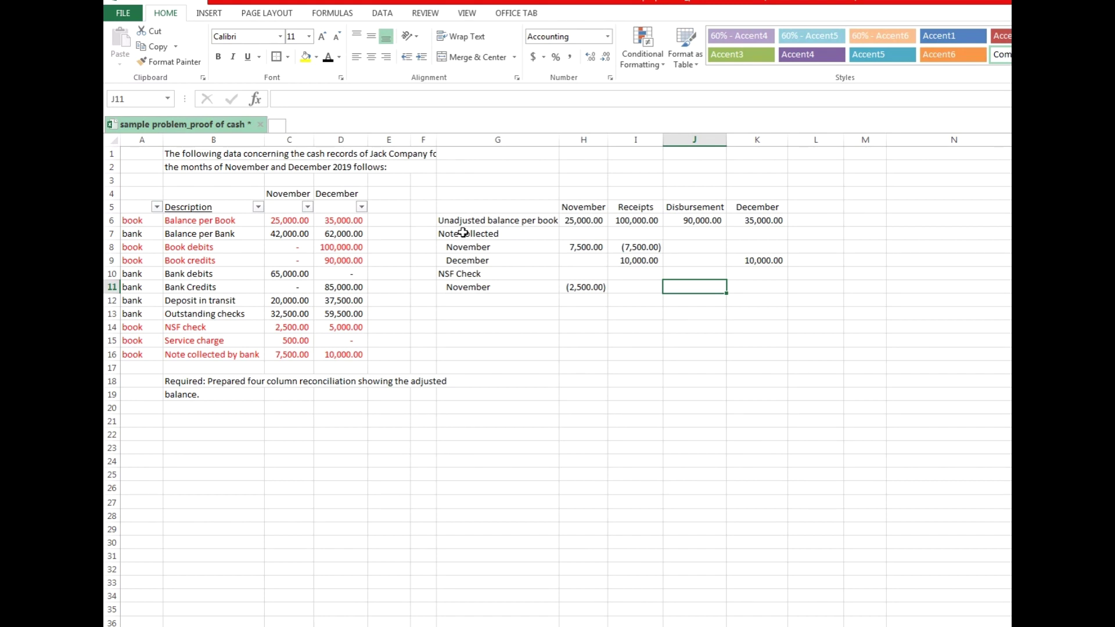
type("-2500")
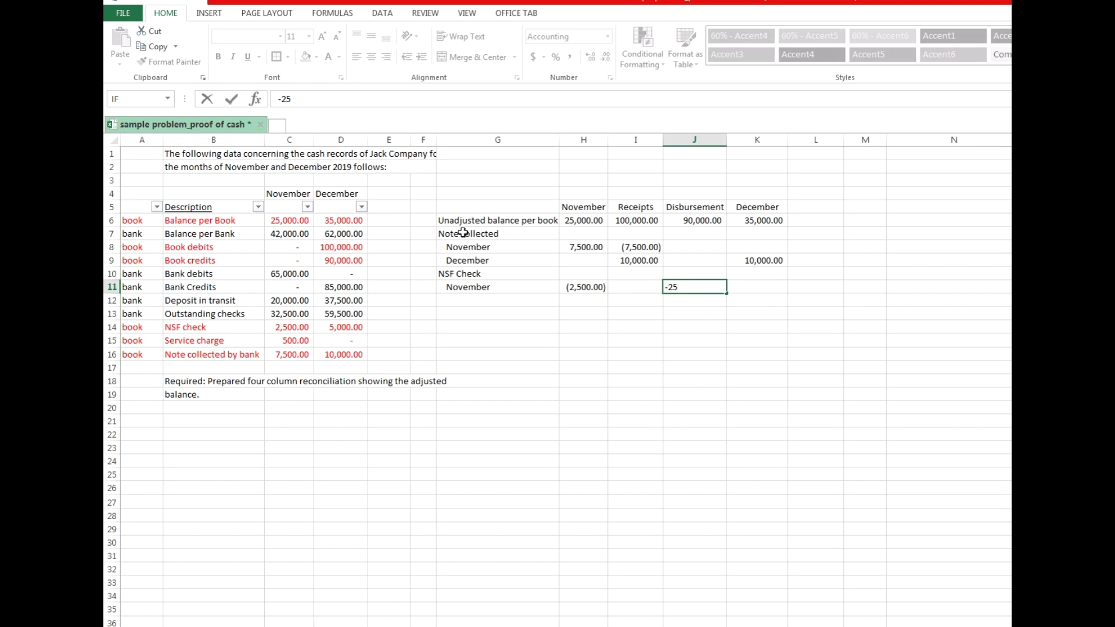
key("Return")
Enter an indented "December" label in G12 under the NSF check heading
key("Left")
key("Left")
key("Left")
key("Left")
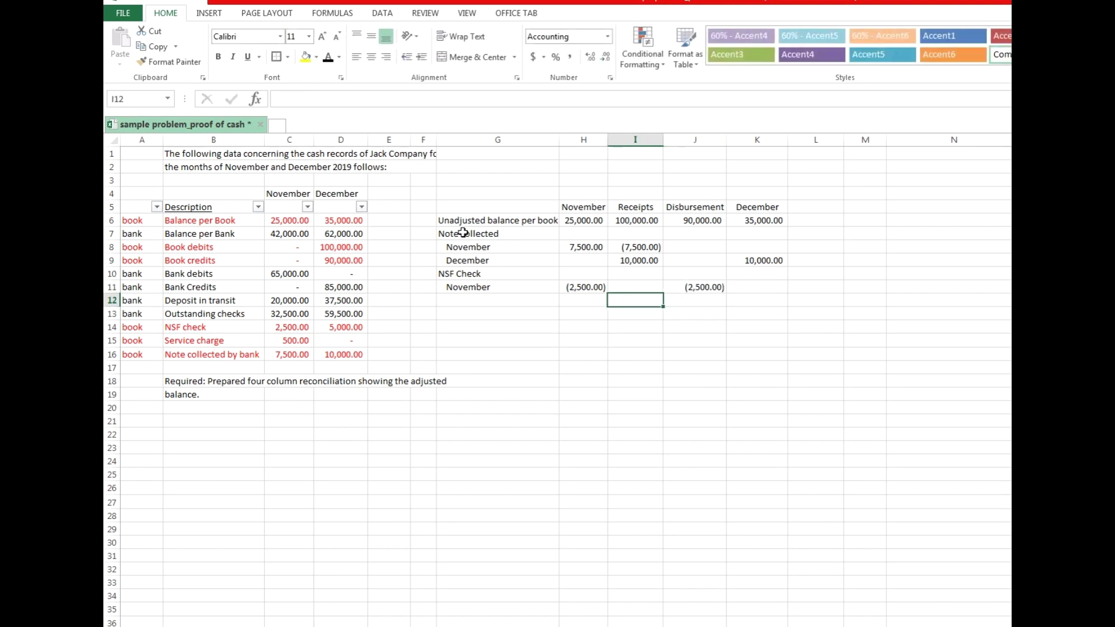
key("Right")
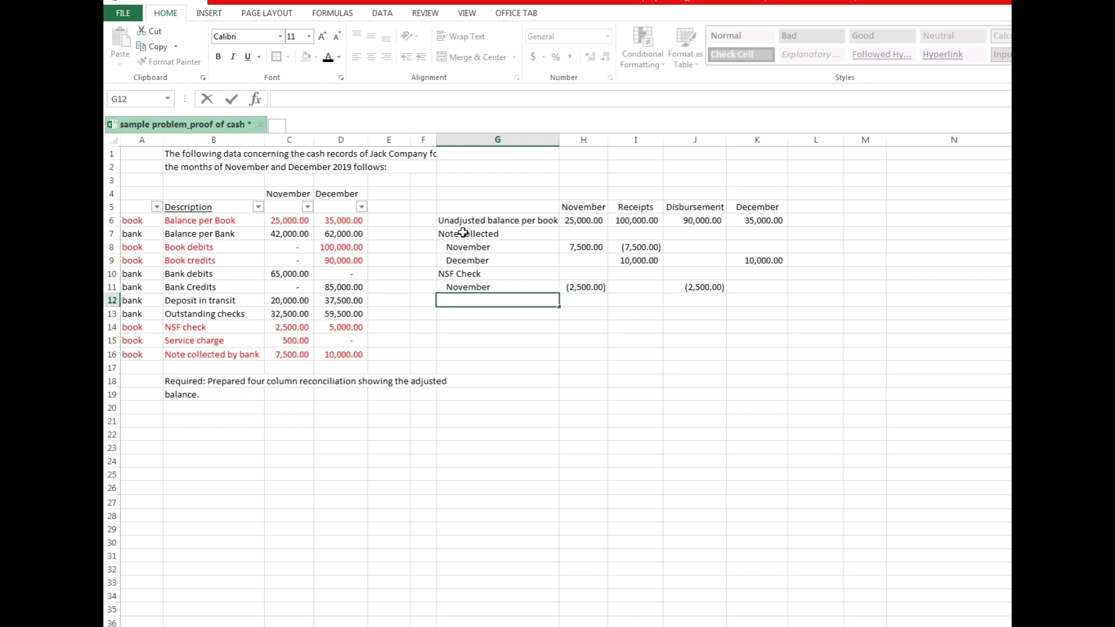
type("De")
key("Return")
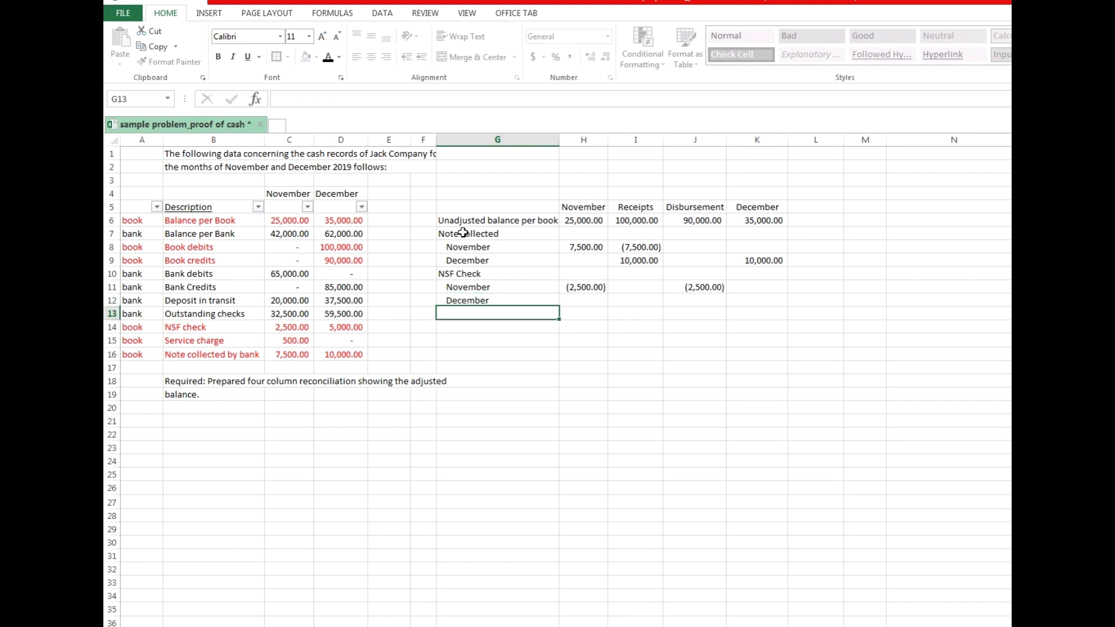
Fill the December NSF check row with -5000 in the December column and 5000 in Disbursement
key("Up")
key("Right")
key("Right")
key("Right")
key("Right")
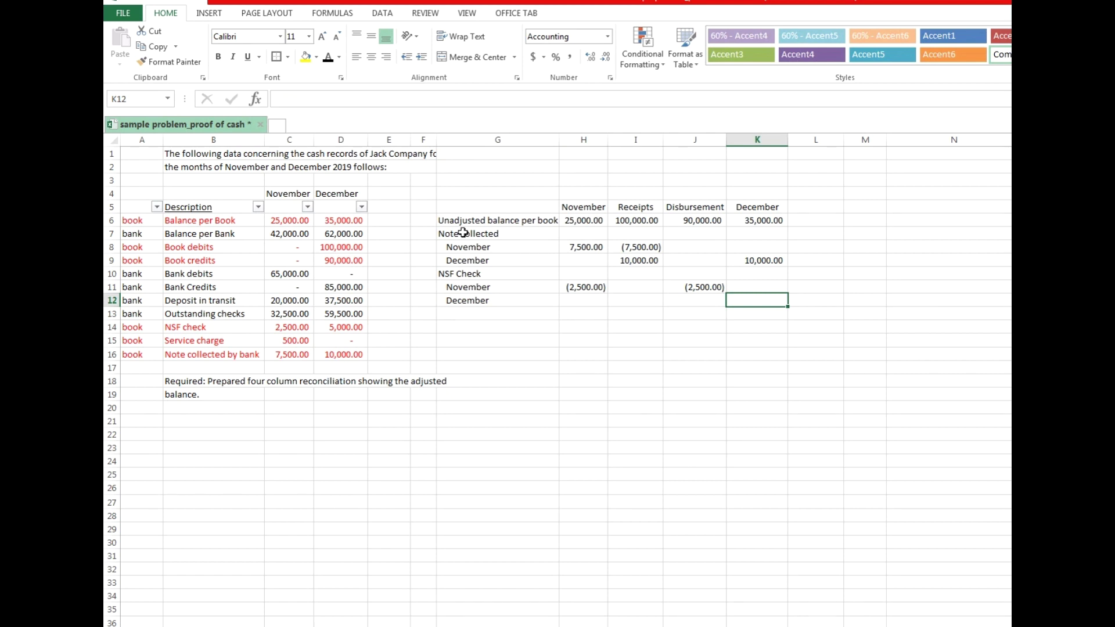
type("-5000")
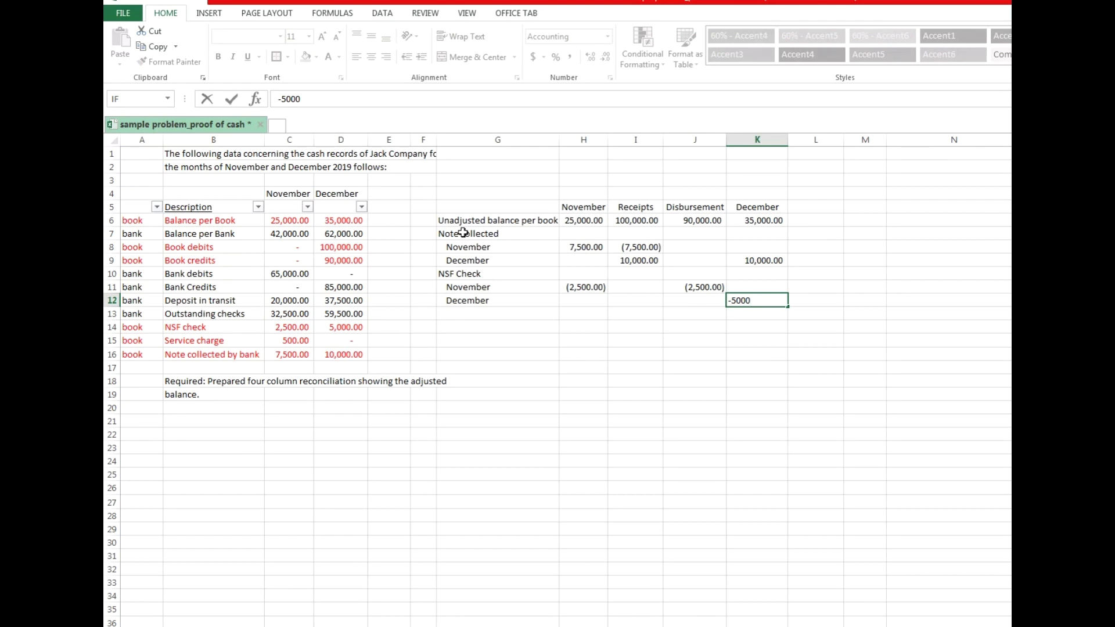
key("Left")
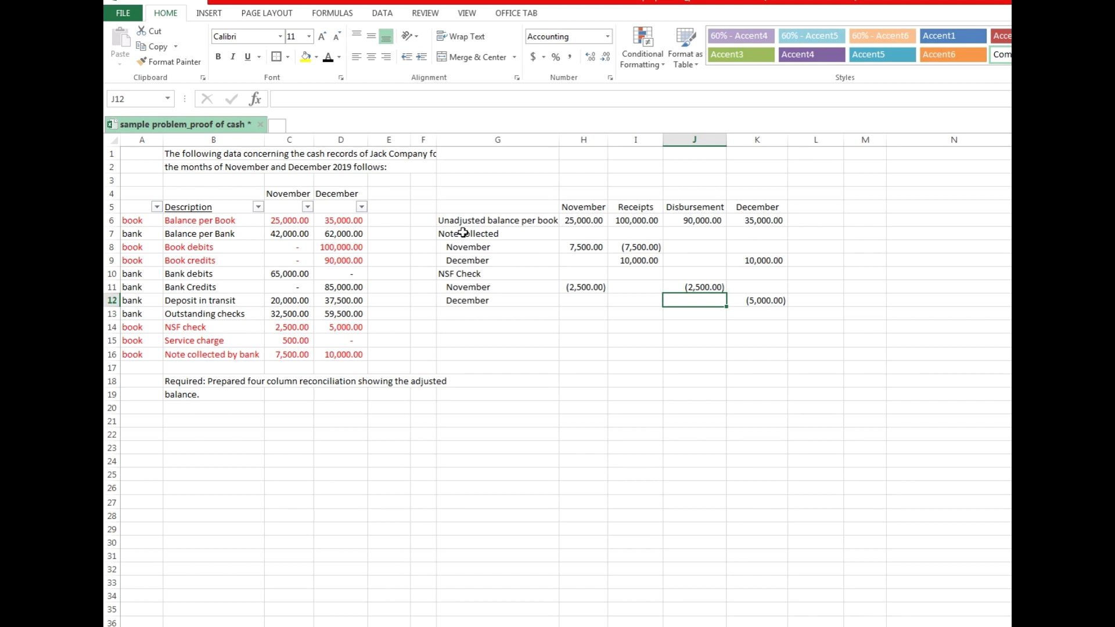
type("5000")
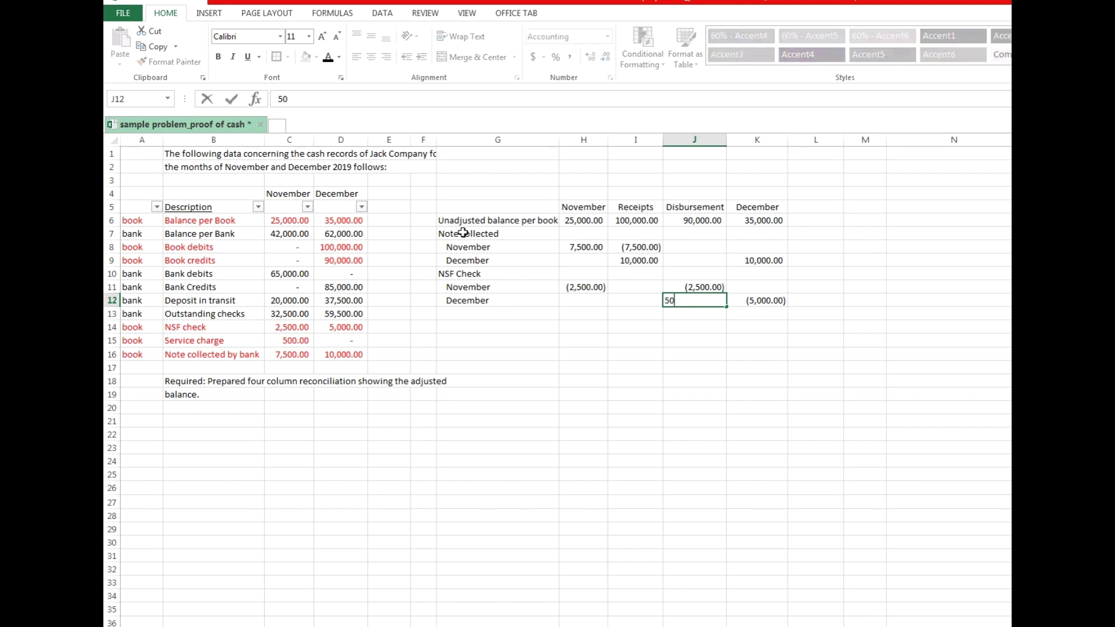
key("Return")
Enter the row label "Service Charge" in cell G13
key("Left")
key("Left")
key("Left")
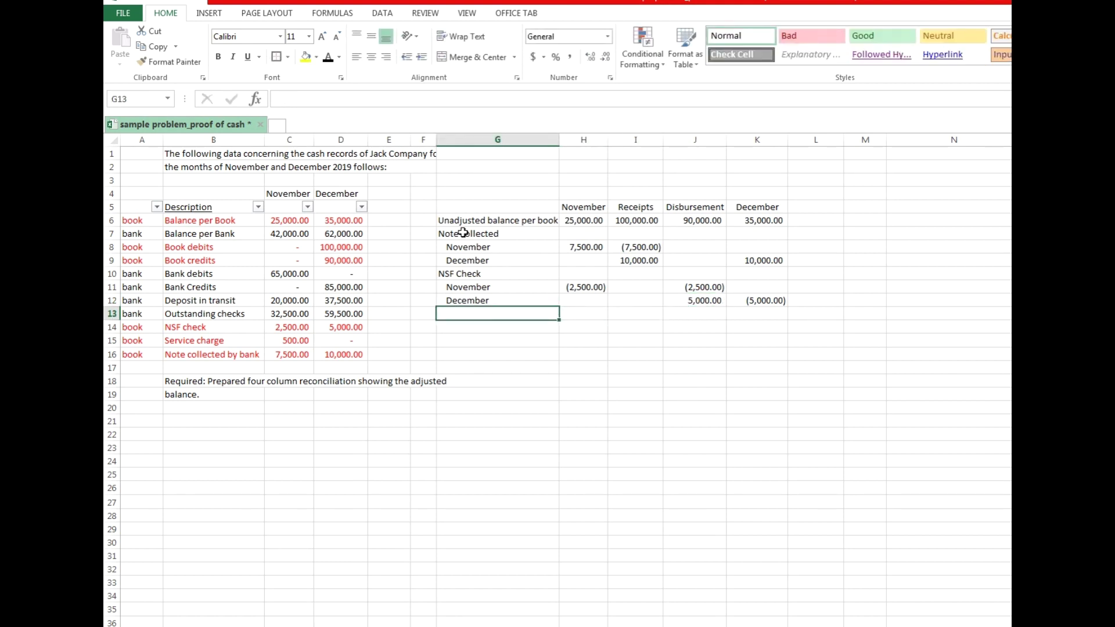
type("Service")
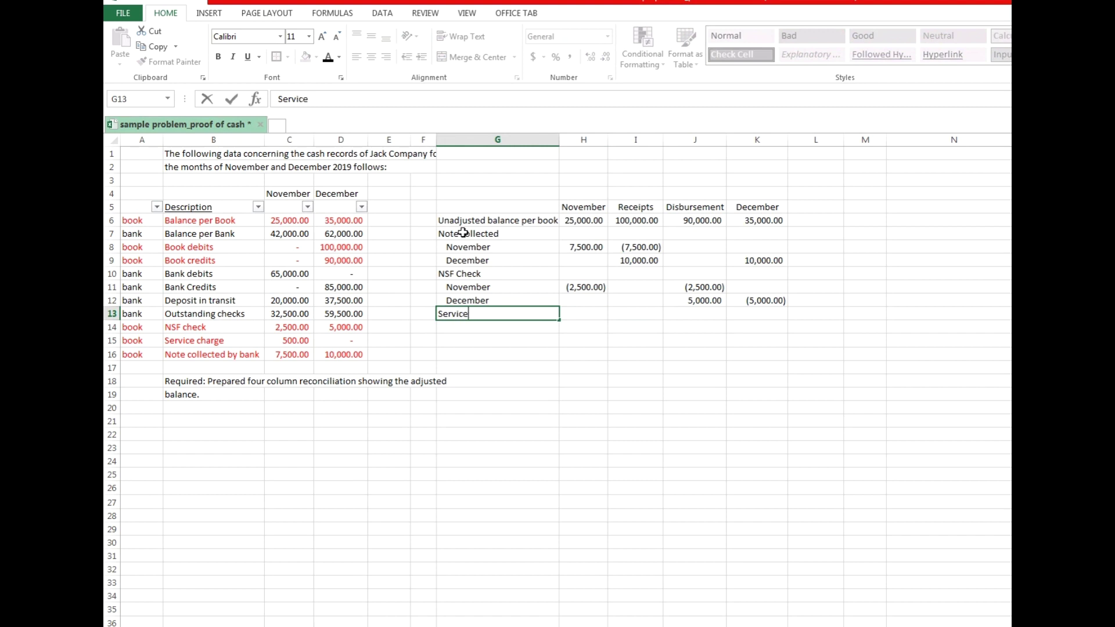
type(" Charge")
key("Tab")
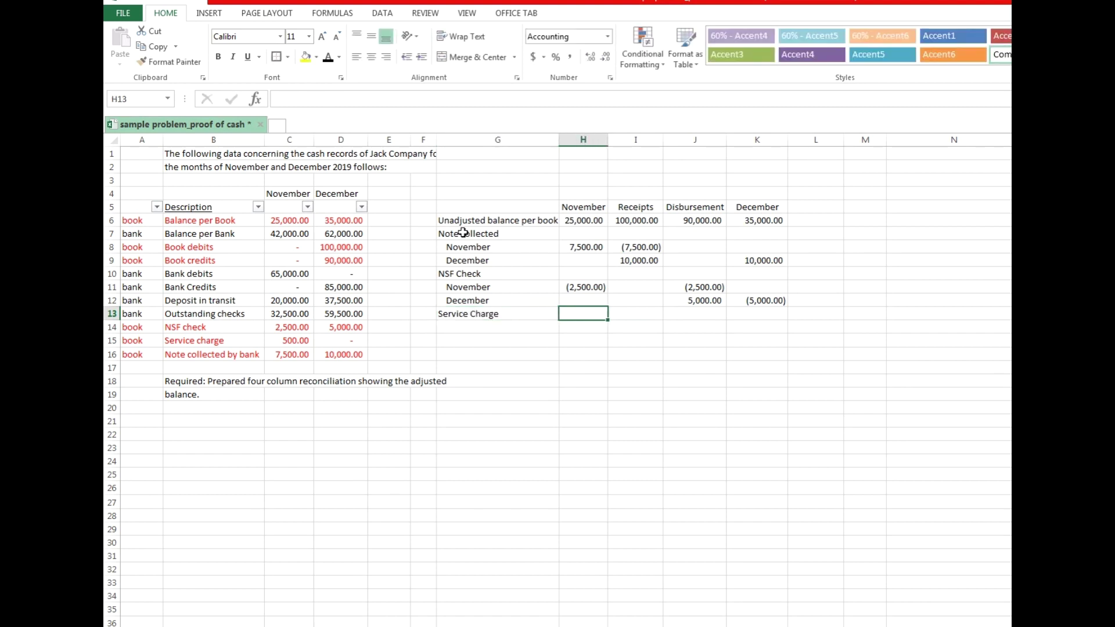
Fill the service charge row with -500 in the November column and -500 in Disbursement, and select G14
type("-5-")
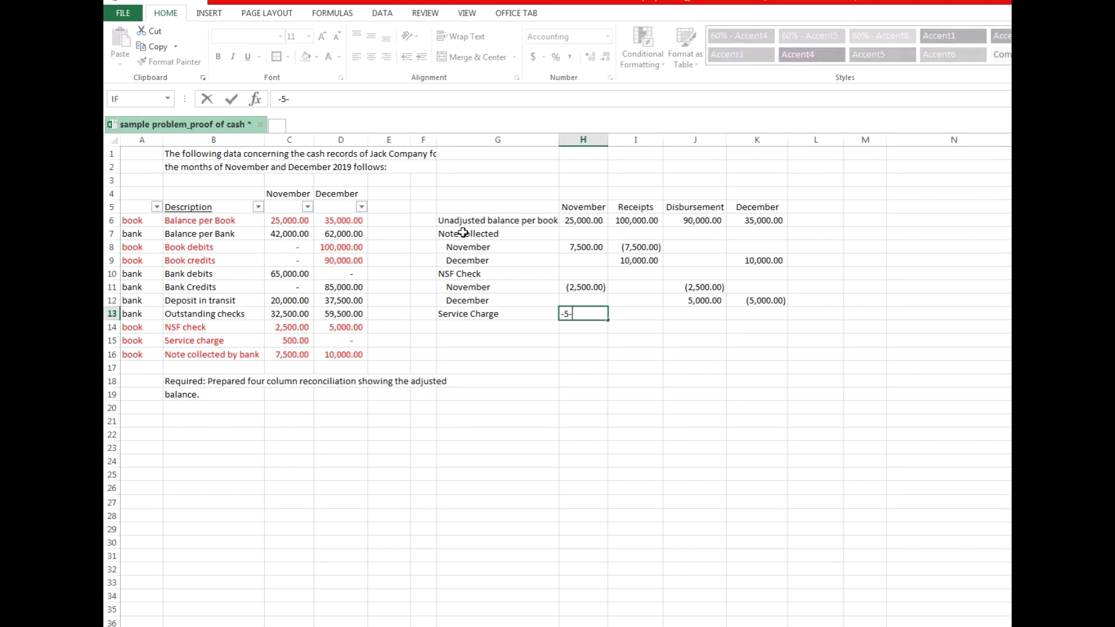
type("00")
key("Return")
key("Up")
key("Right")
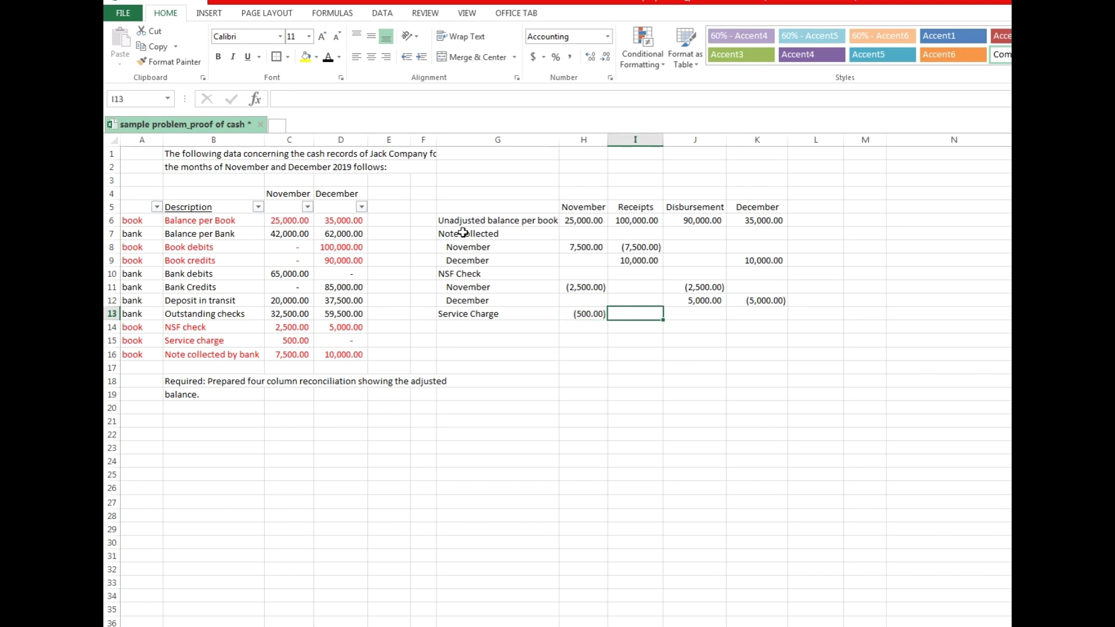
key("Right")
type("-")
type("500")
key("Right")
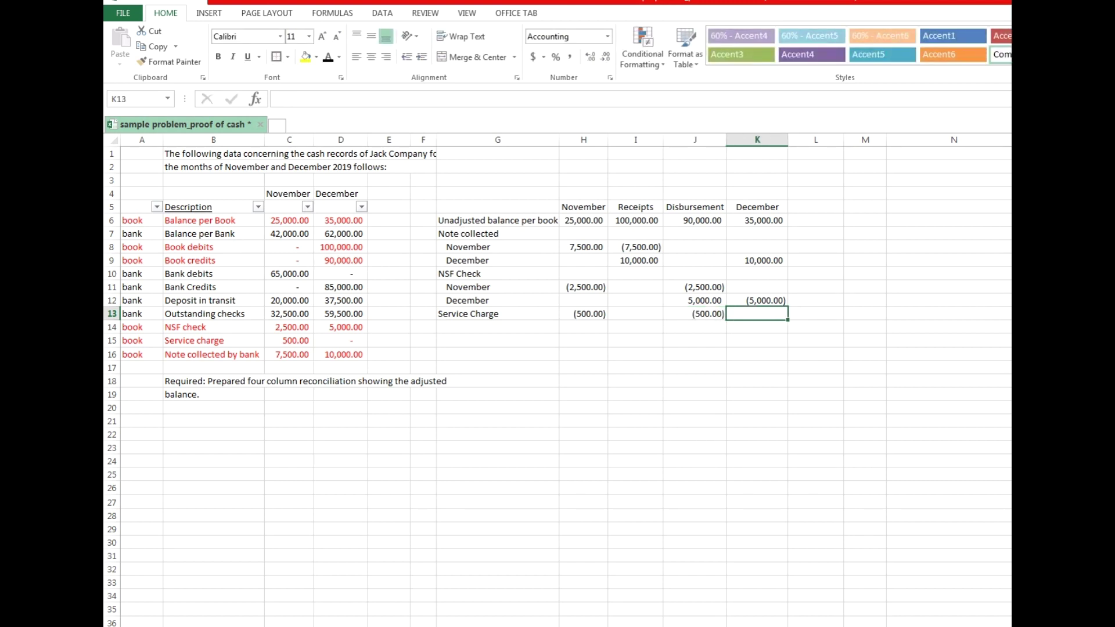
left_click(453, 329)
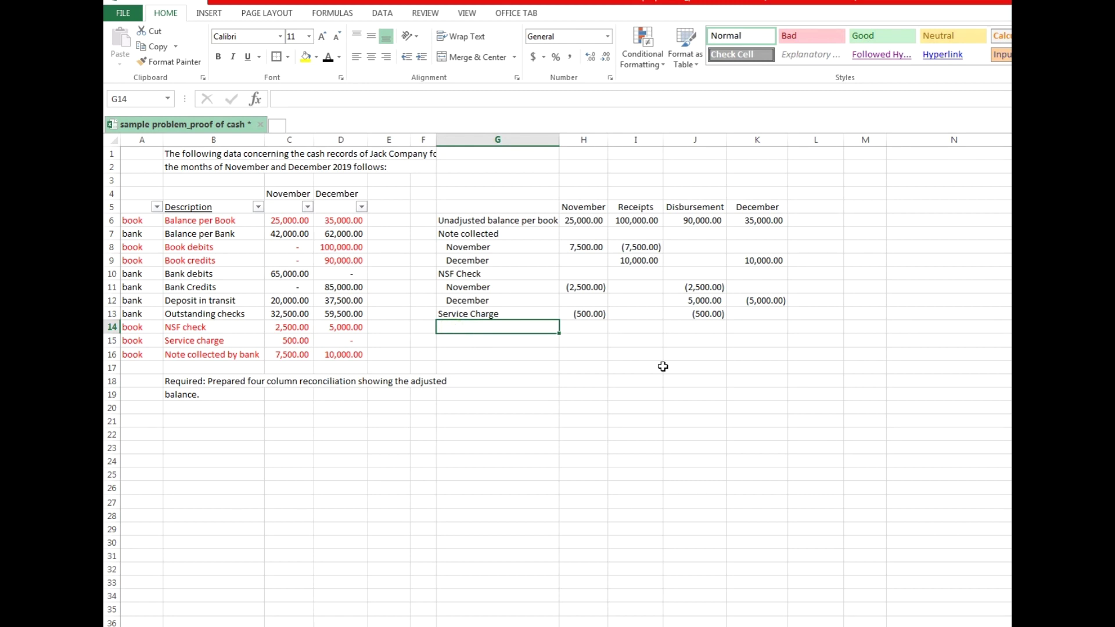
Enter the row label "Adjusted balance per book" in cell G14
type("Adjust")
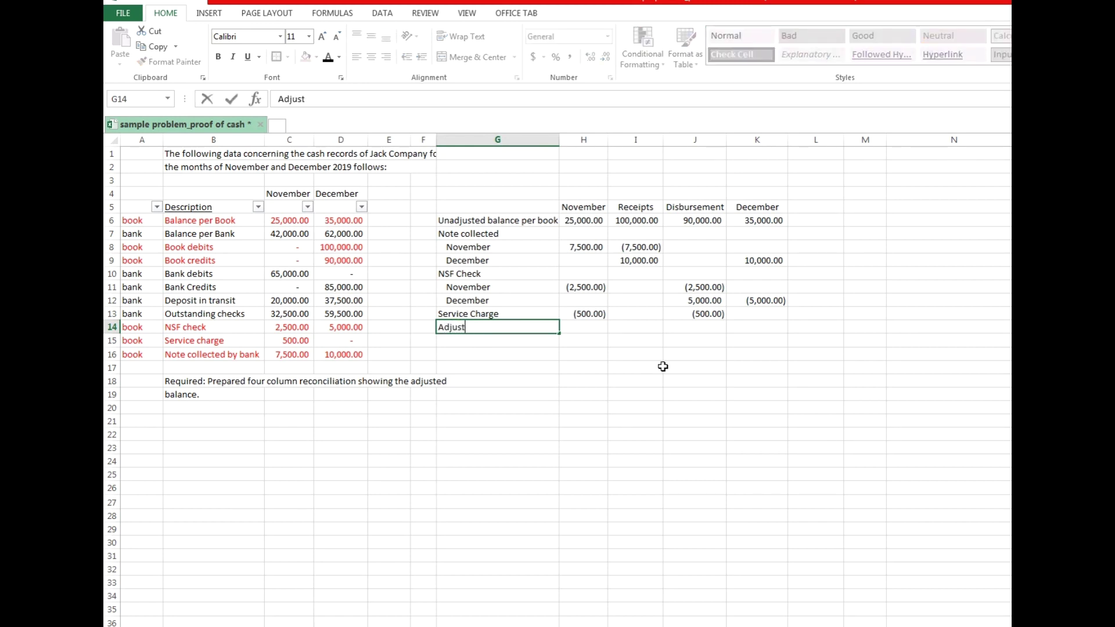
type("ed balance per book")
key("Return")
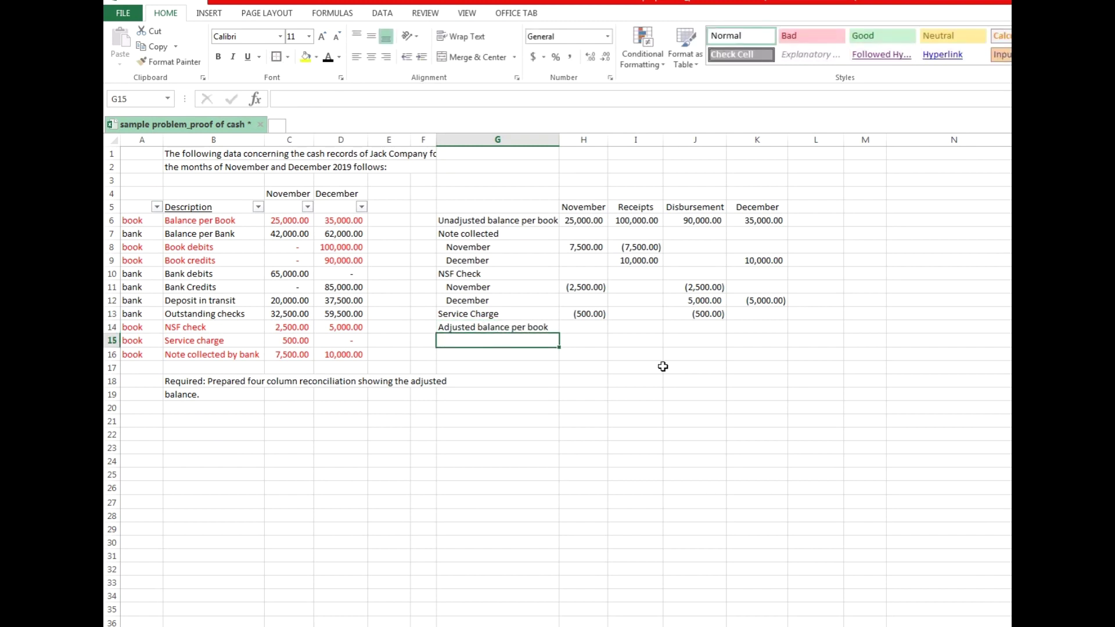
Total the November column of the book section in H14 with =SUM(H6:H13)
left_click(577, 328)
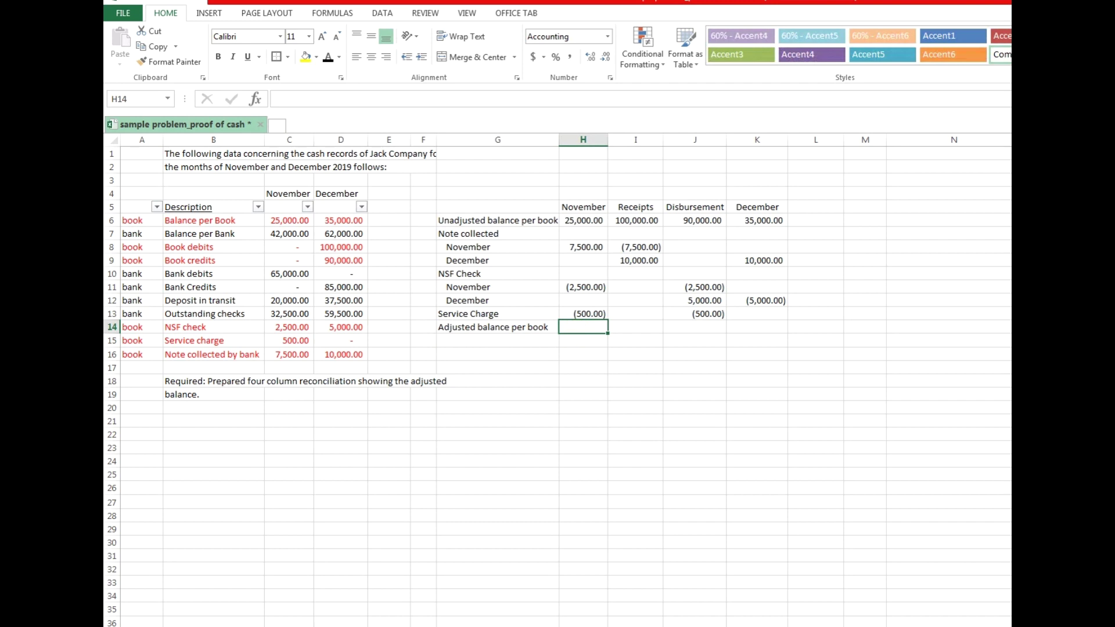
type("=SUM(")
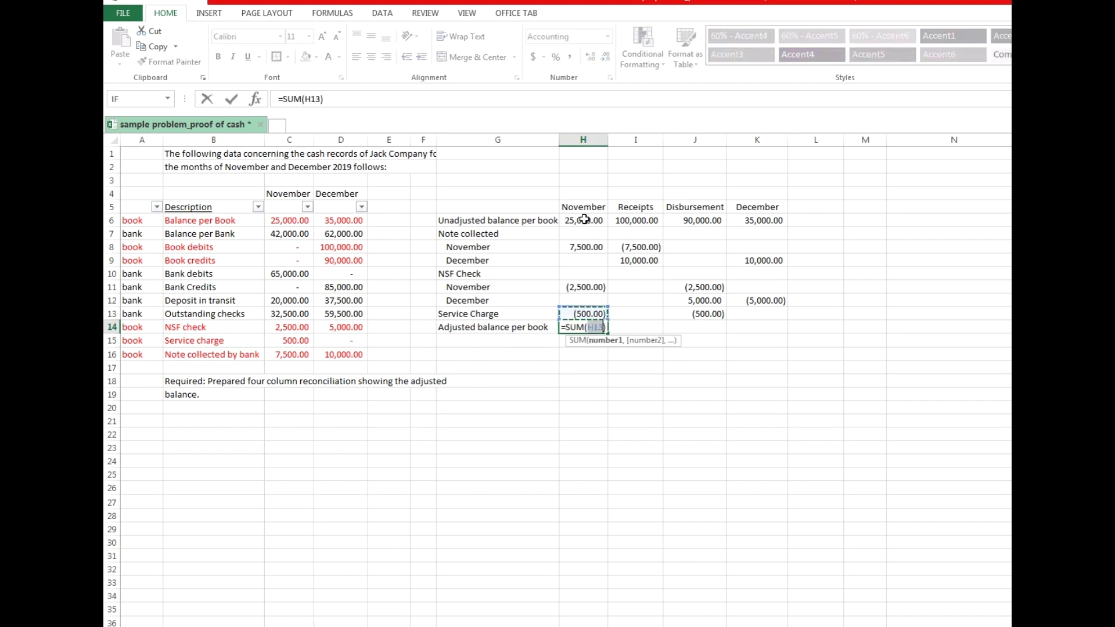
left_click_drag(585, 221, 587, 314)
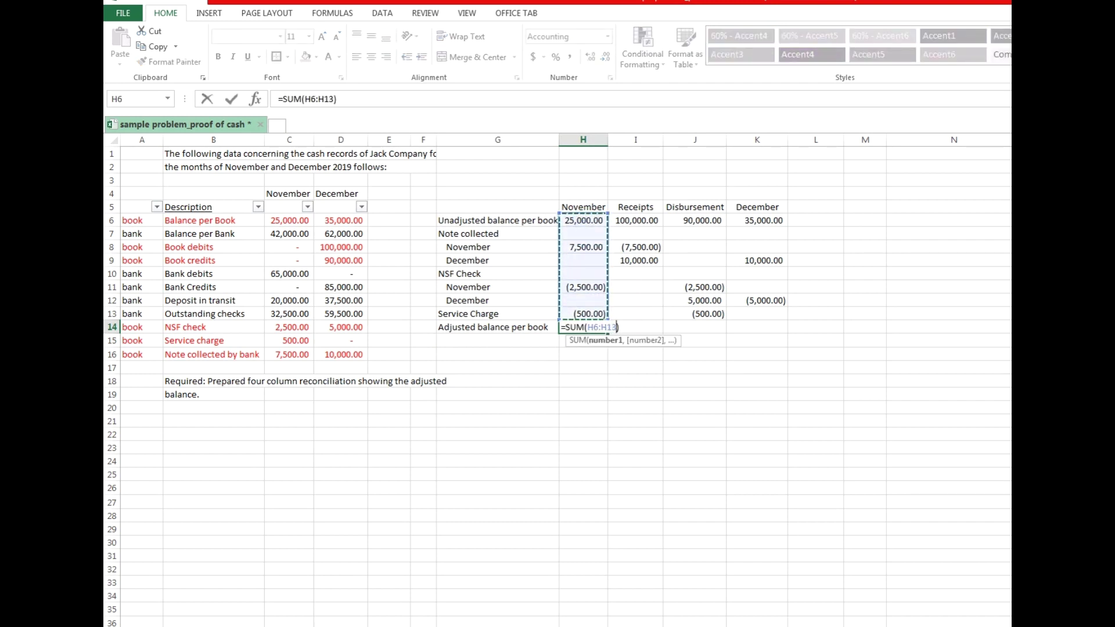
key("Return")
Copy the H14 sum formula across to I14:K14 and select the adjusted balance totals H14:K14
left_click(583, 327)
key("ctrl+c")
left_click(635, 327)
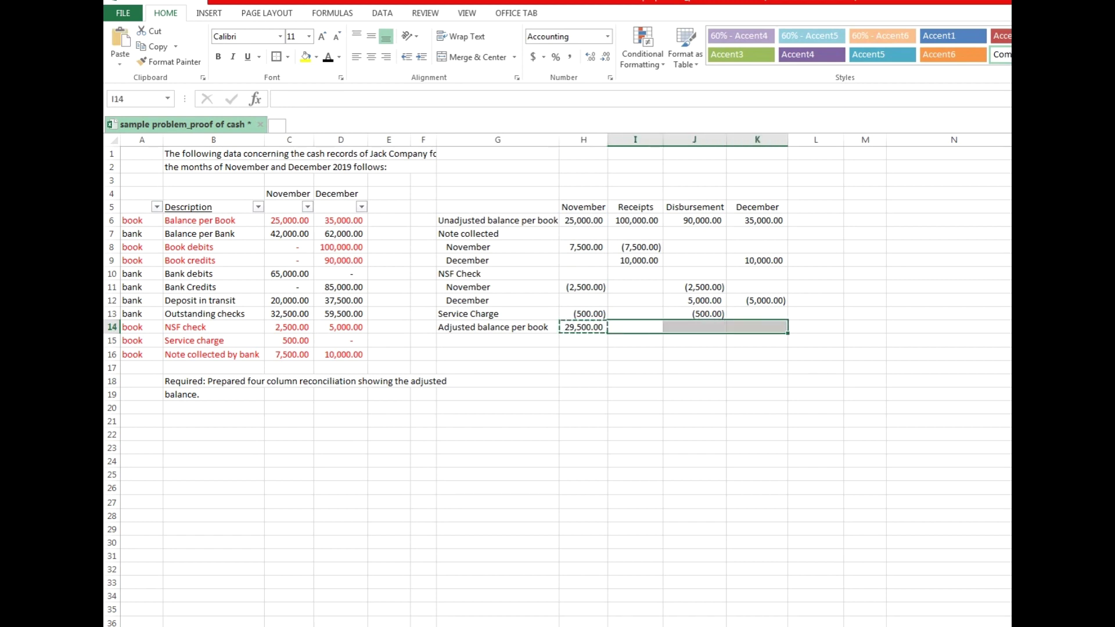
key("ctrl+v")
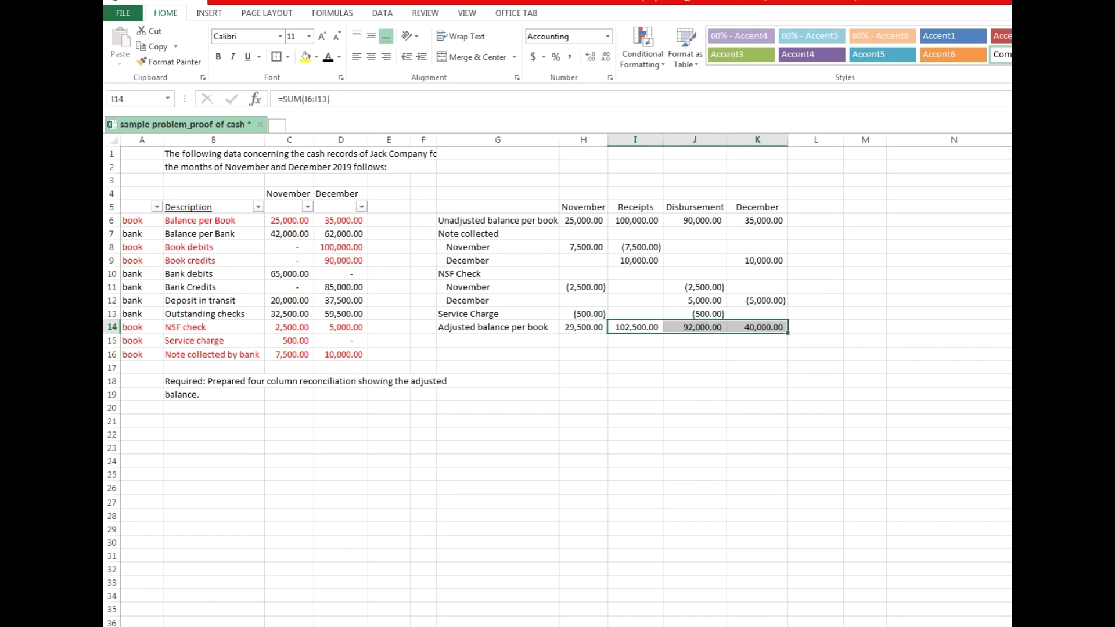
left_click(712, 416)
left_click(523, 377)
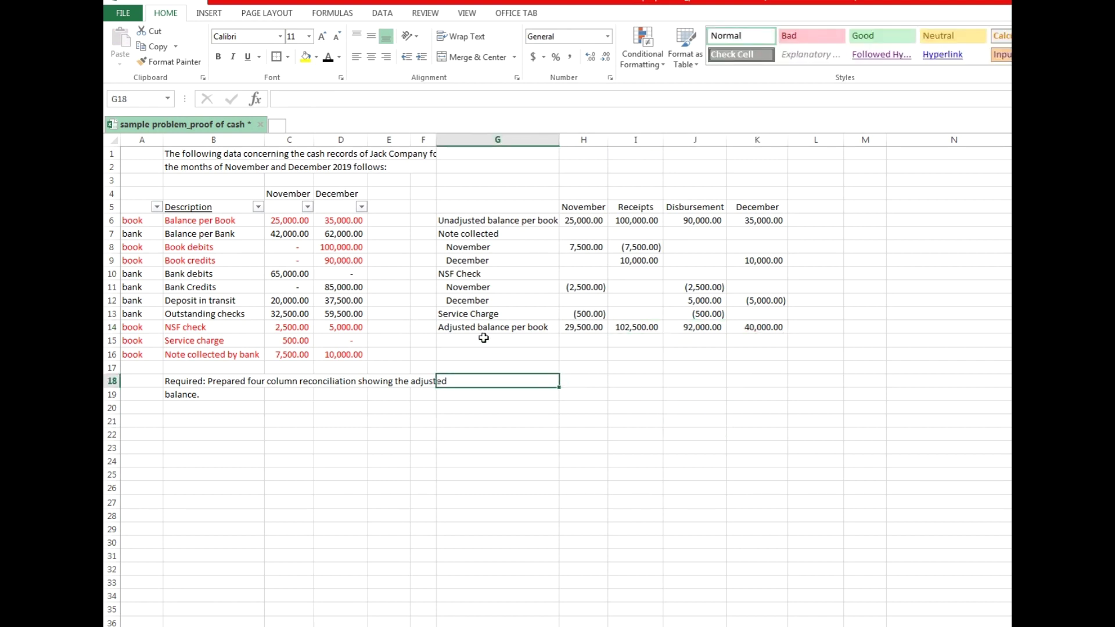
left_click_drag(584, 328, 755, 326)
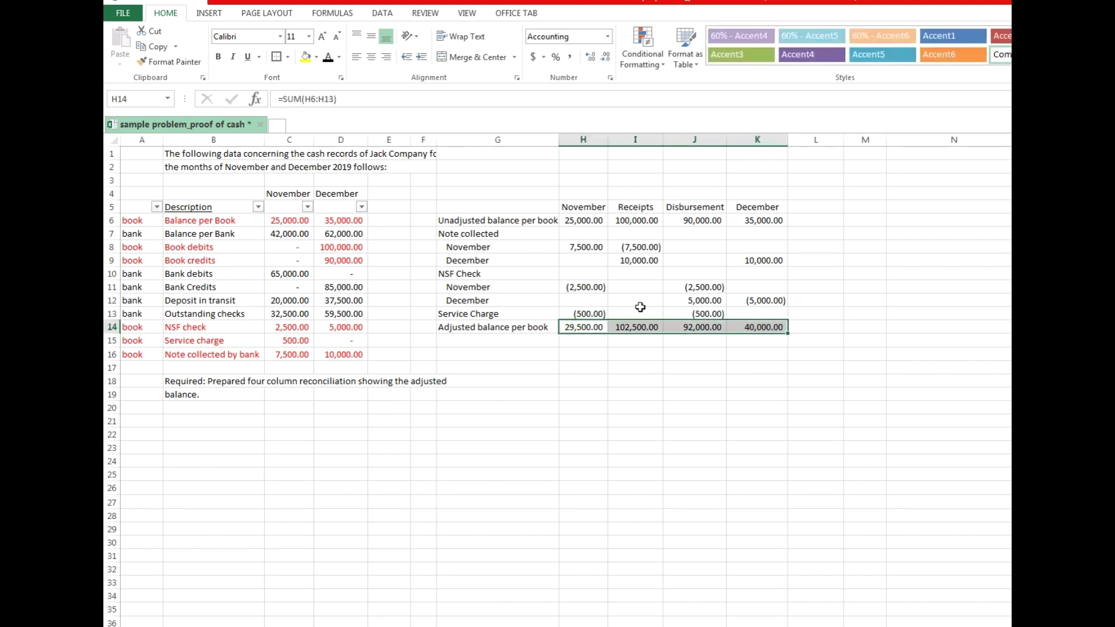
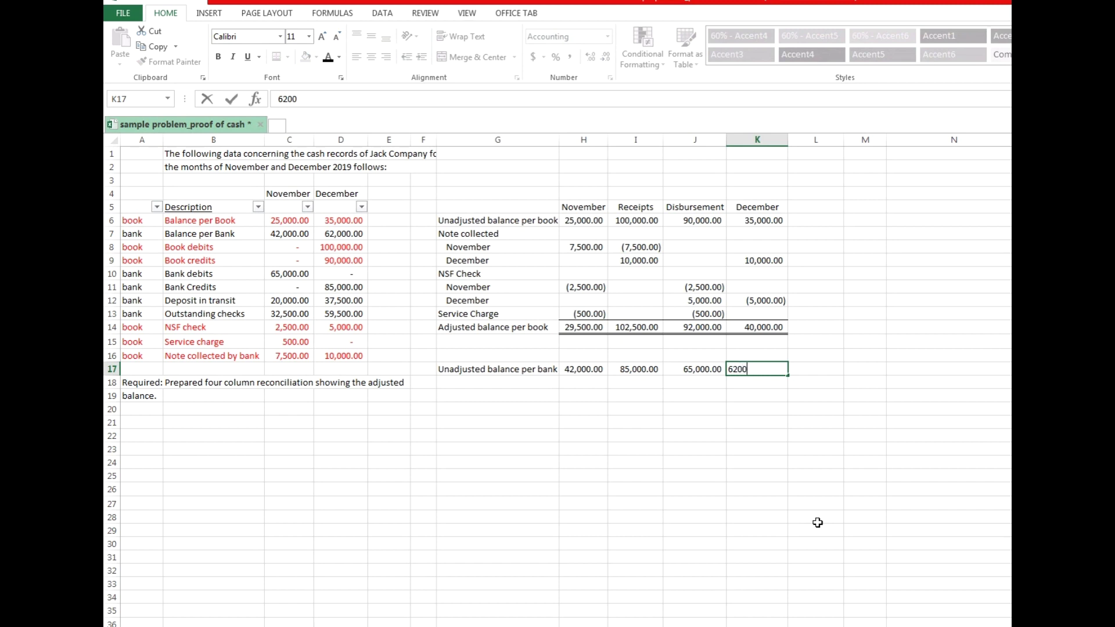
Complete the unadjusted bank balance row with 62000 in the December column and enter the heading "Deposit in transit" in G18
key("Return")
key("Left")
key("Left")
key("Left")
key("Left")
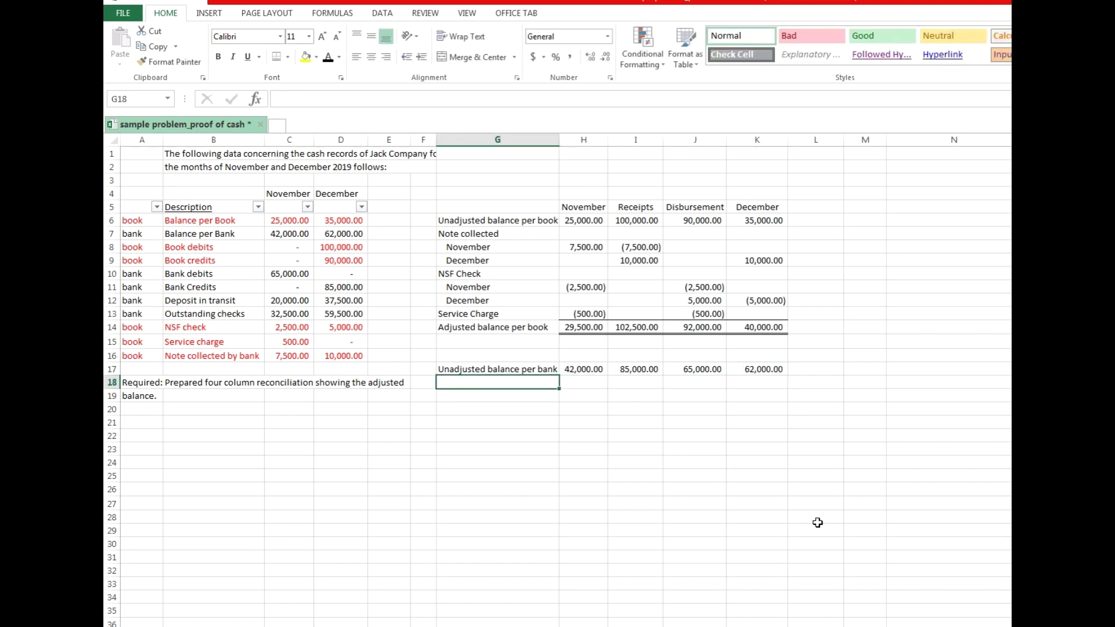
type("Depo")
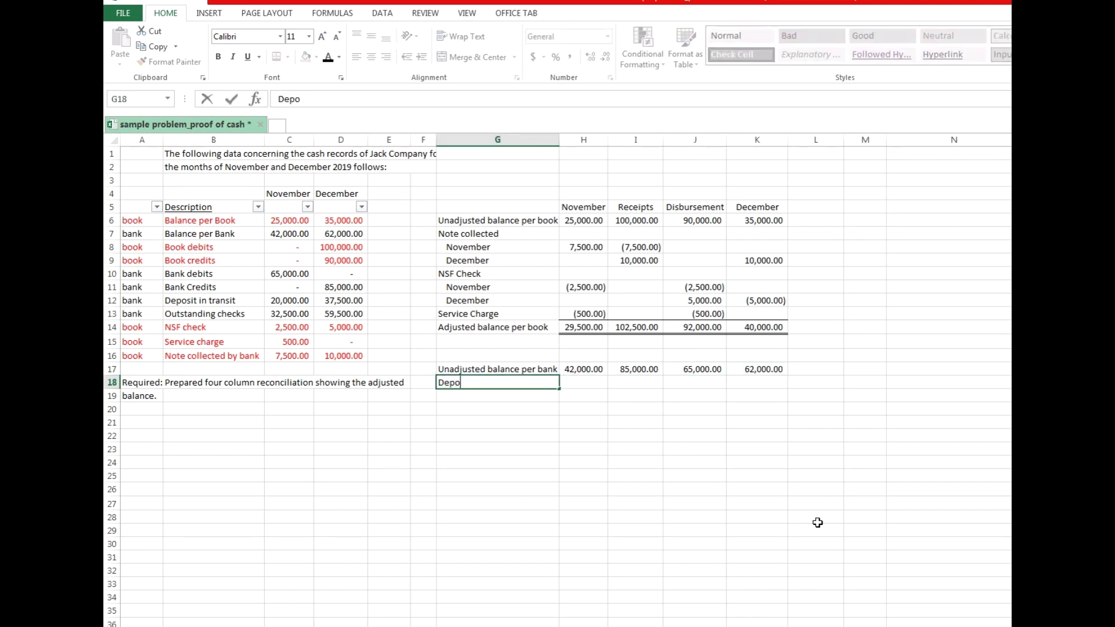
type("sit in transit")
key("Return")
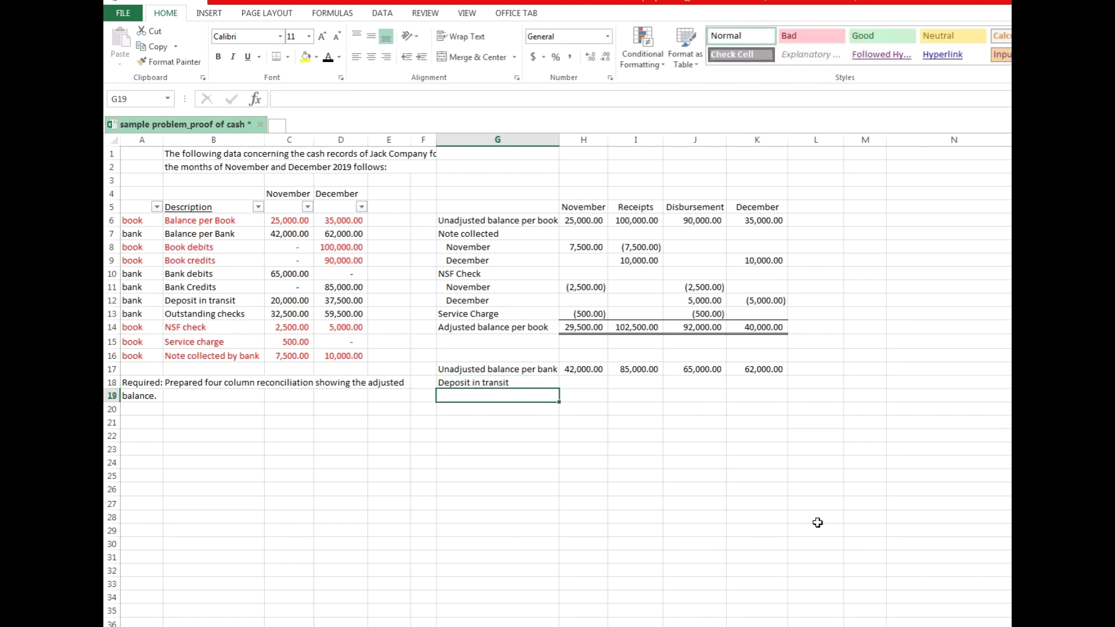
Add an indented "November" row under Deposit in transit with 20000 in the November column and -20000 in Receipts
type("No")
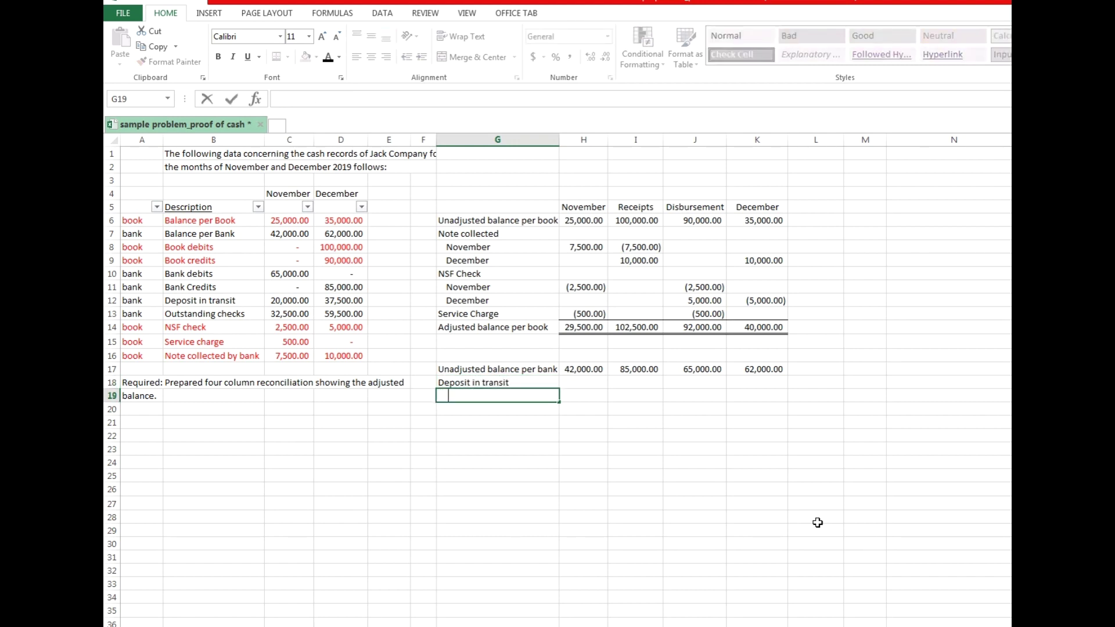
type("vember")
key("Tab")
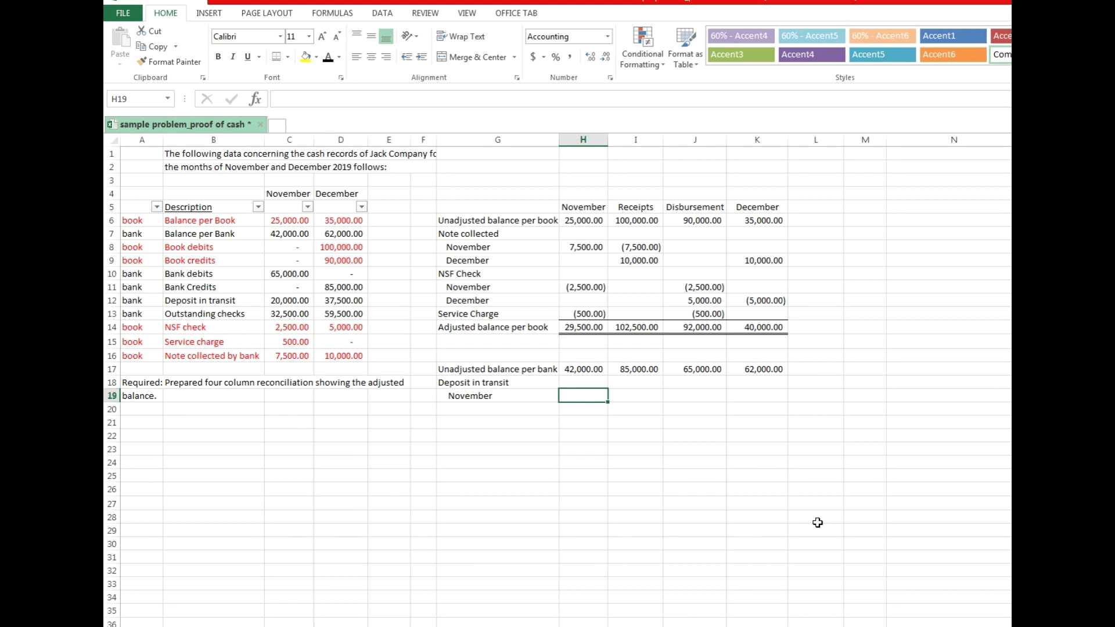
type("20000")
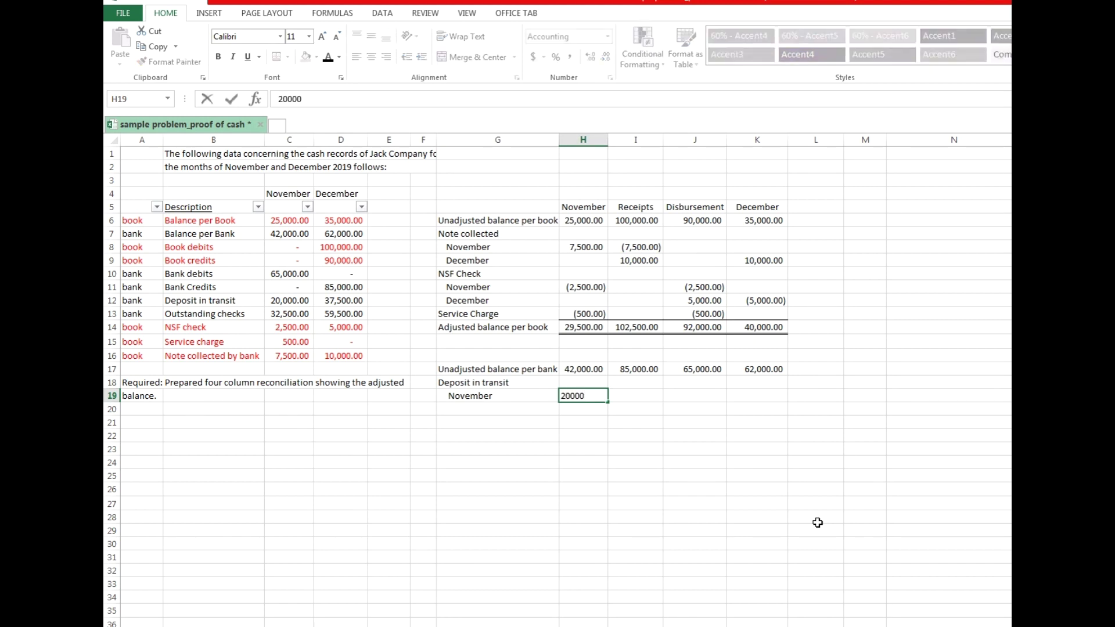
key("Tab")
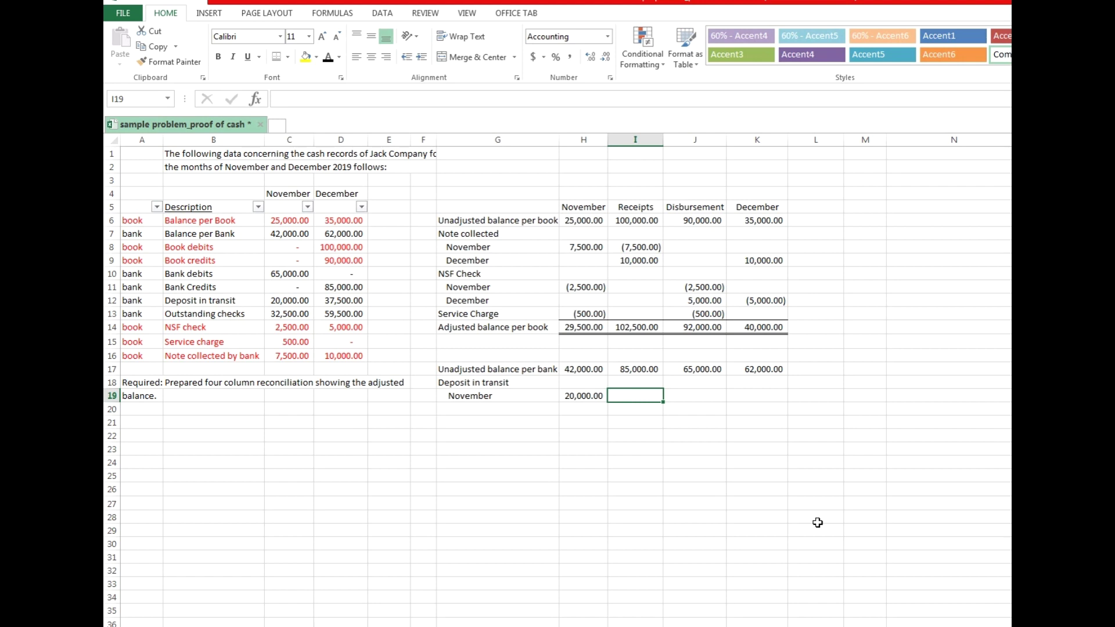
type("-20000")
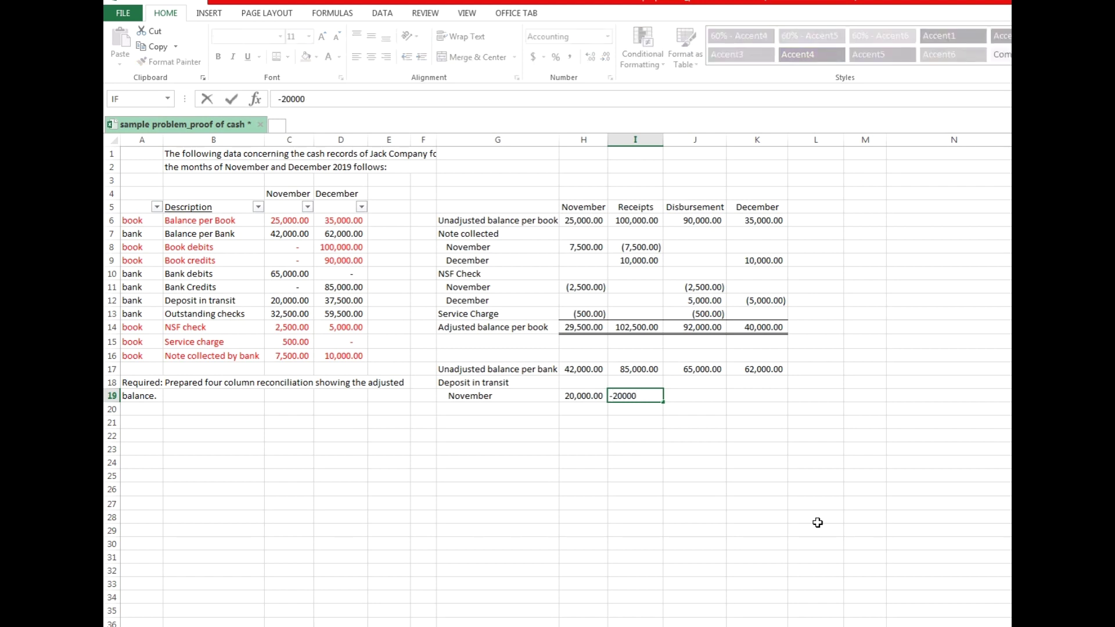
key("Return")
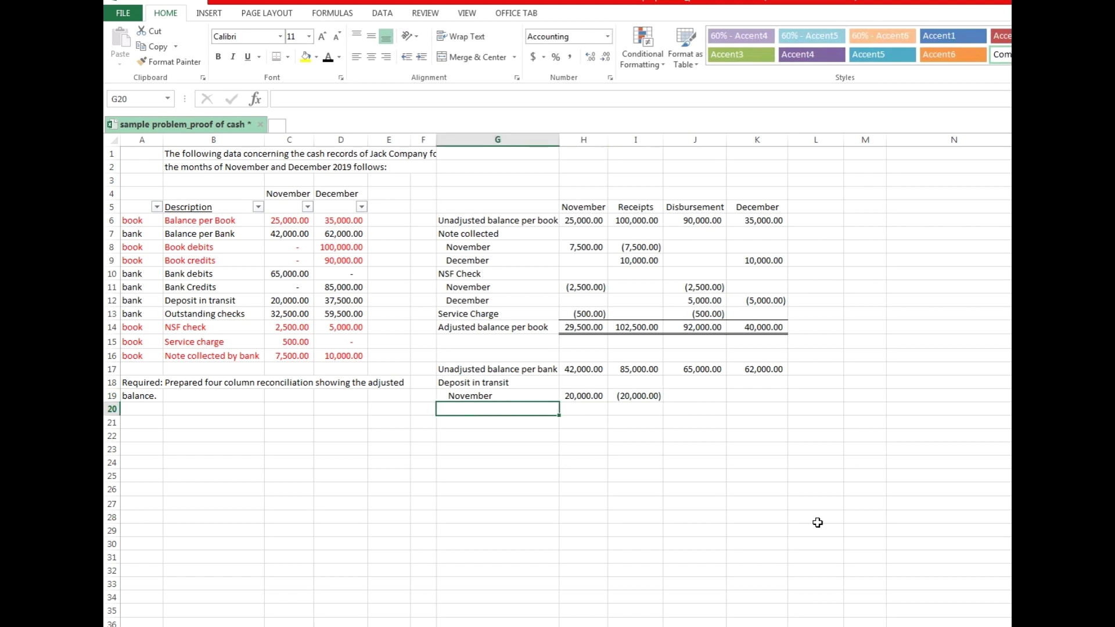
Enter an indented "December" label in G20 under the Deposit in transit heading
type("D")
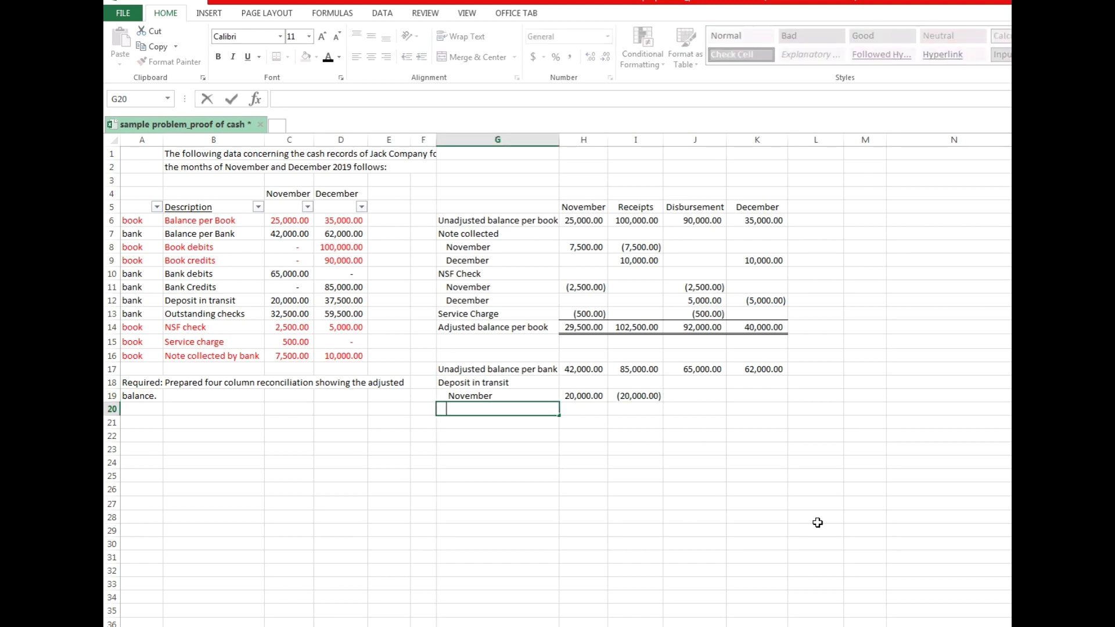
type("e")
key("BackSpace")
key("BackSpace")
type("Decembr")
key("BackSpace")
type("er")
key("Tab")
Fill the December deposit in transit row with 37500 in the December column and 37500 in Receipts
key("Tab")
key("Tab")
key("Tab")
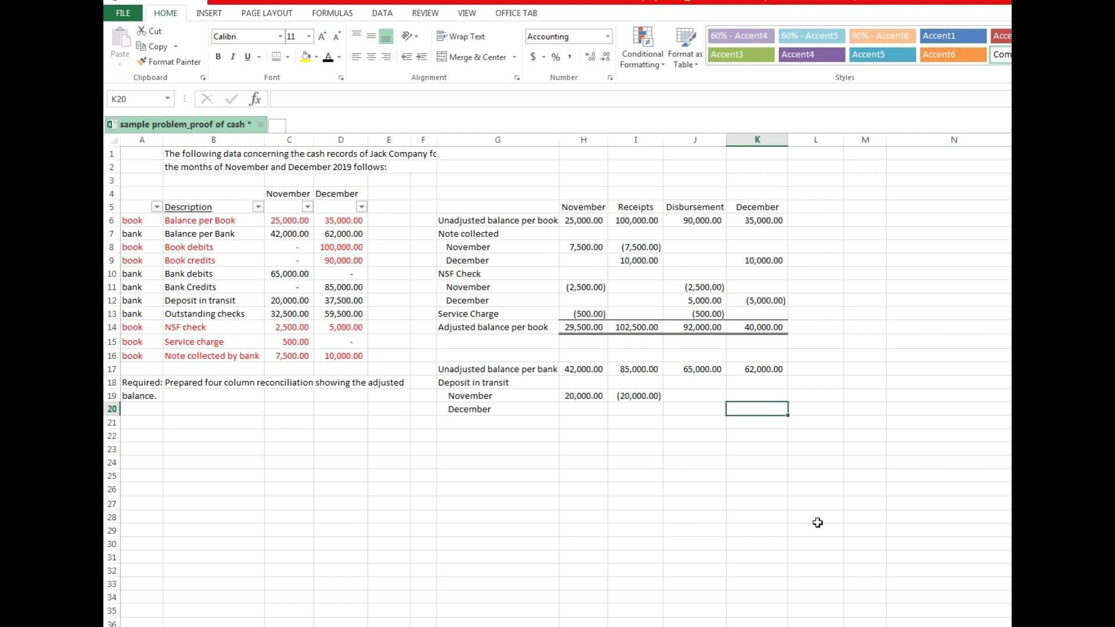
type("37")
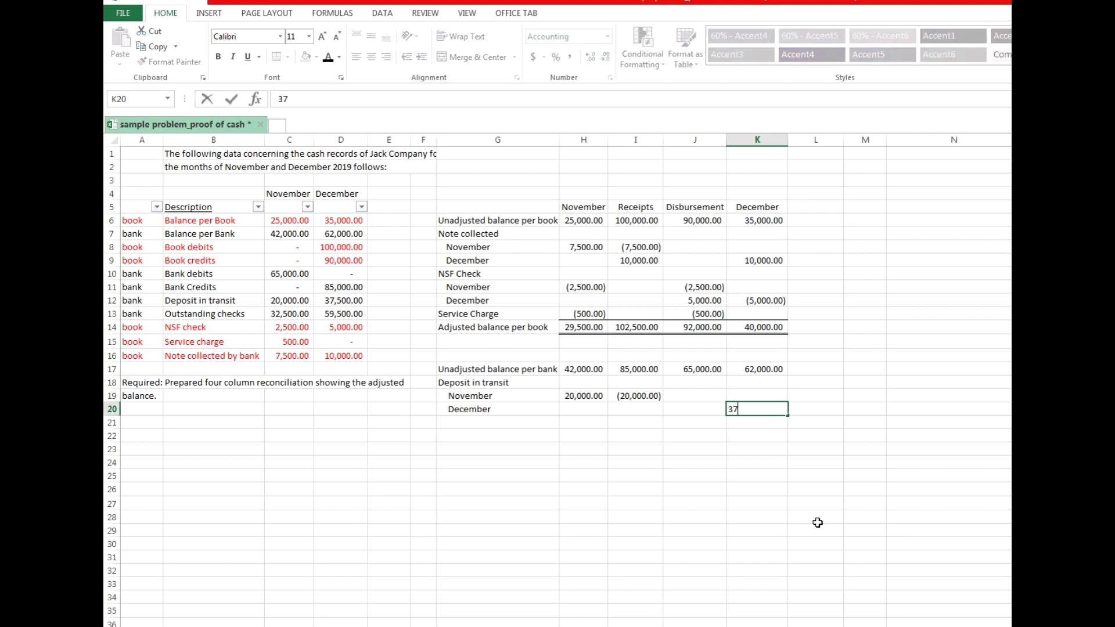
type("500")
key("Left")
key("Left")
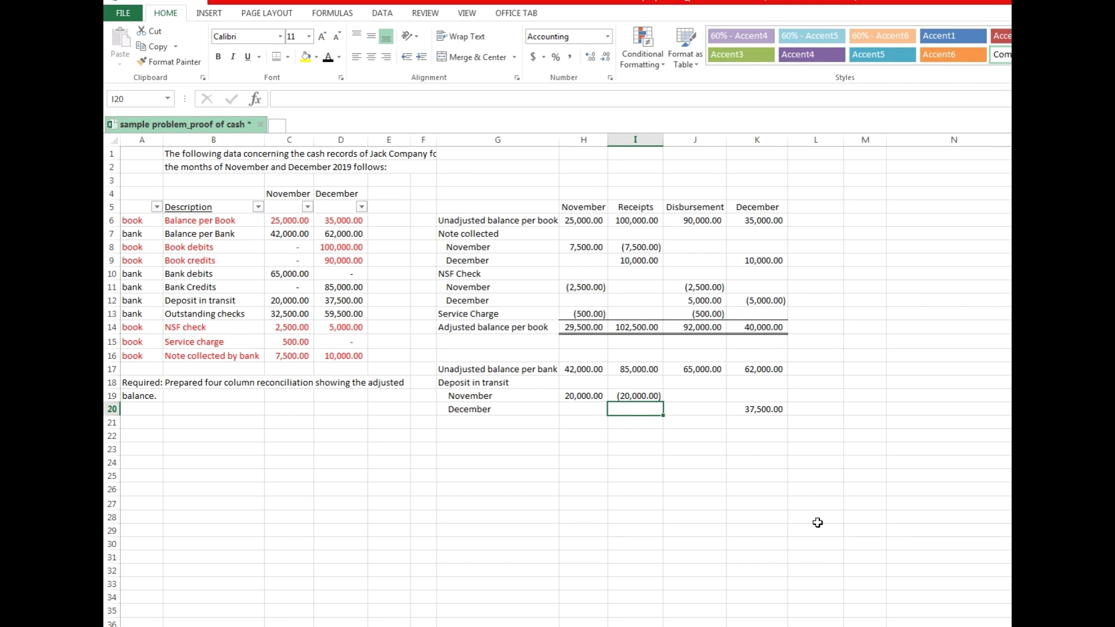
type("3")
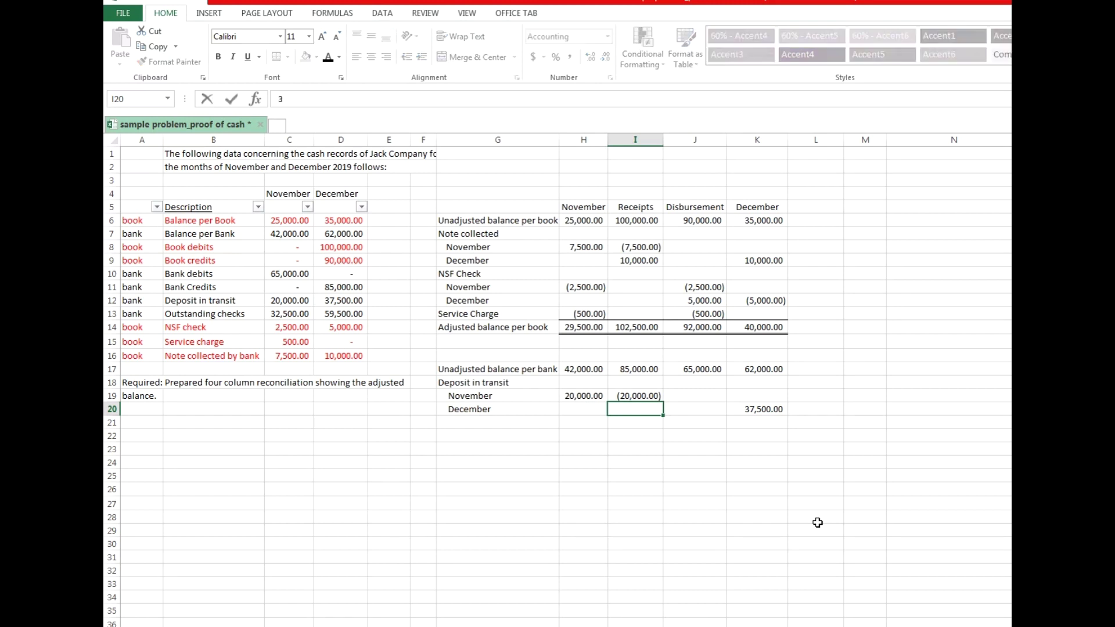
type("7500")
key("Return")
key("Left")
key("Left")
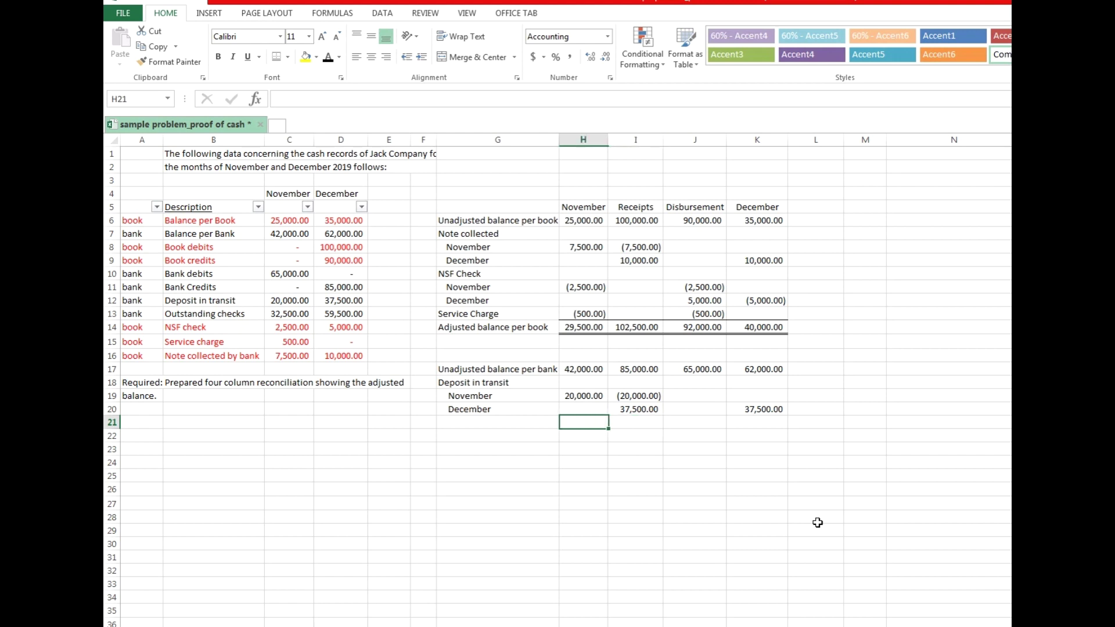
Enter the heading "Outstanding checks" in G21 with an indented "November" label beneath it in G22
type("O")
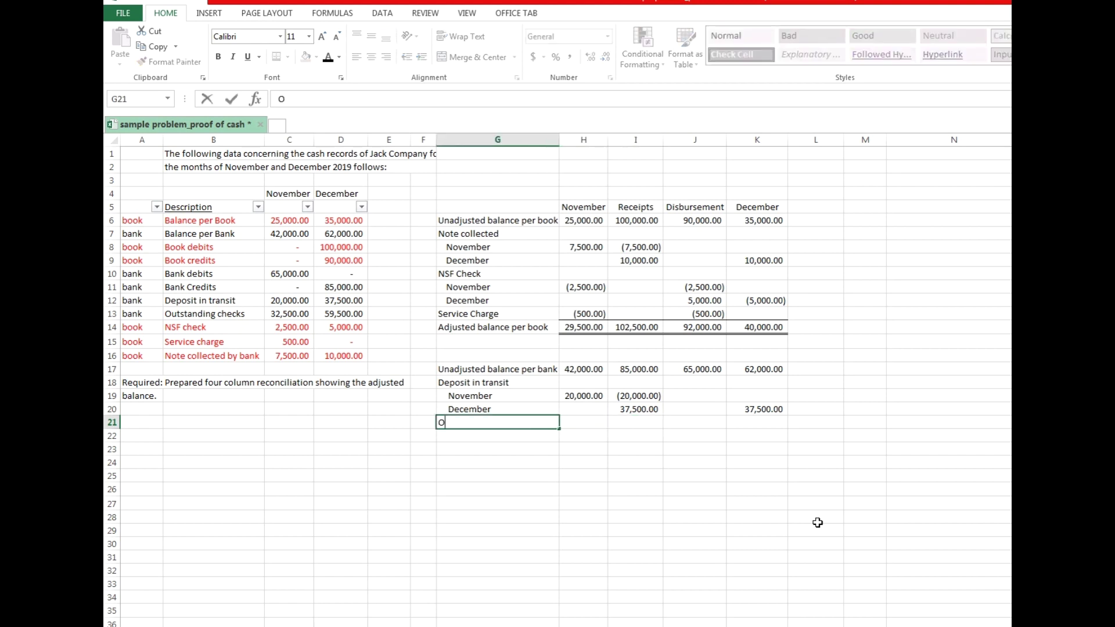
type("utstanding checks")
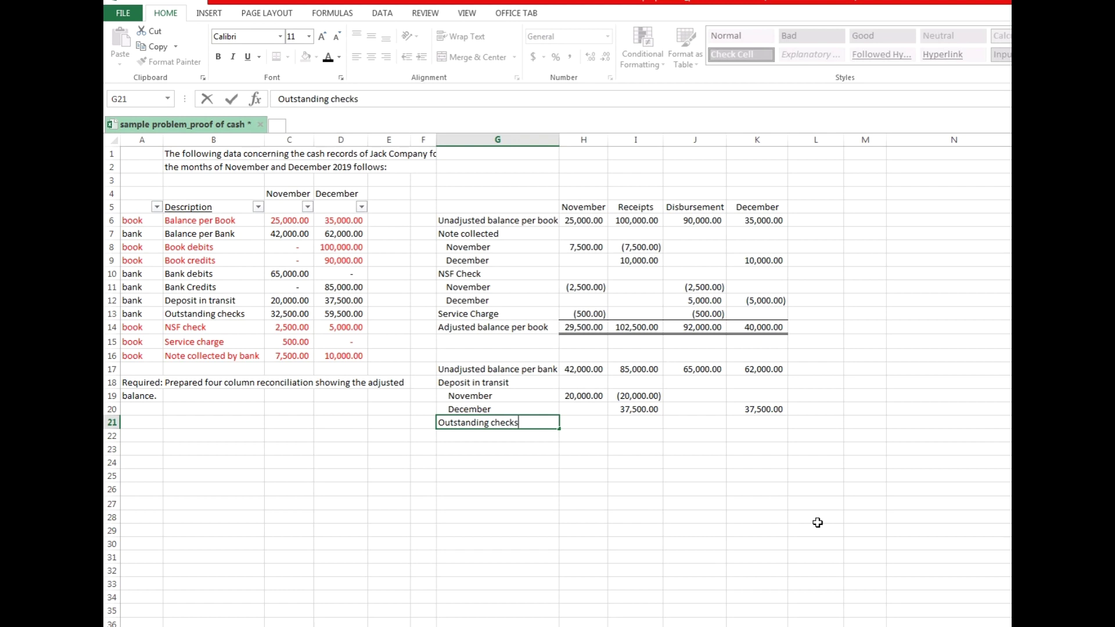
key("Return")
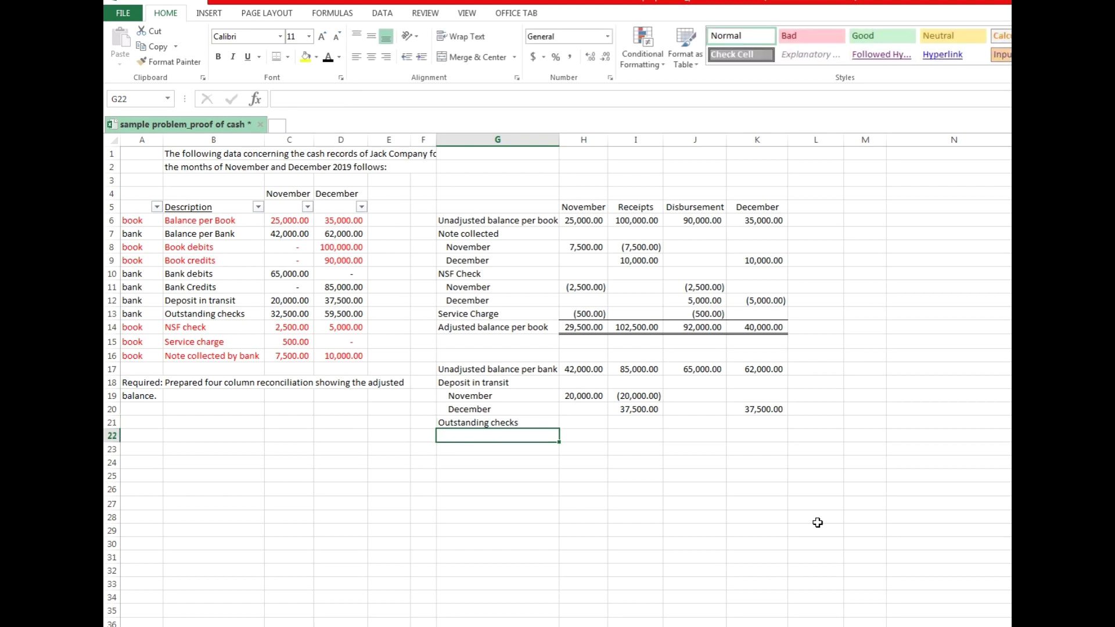
type("N")
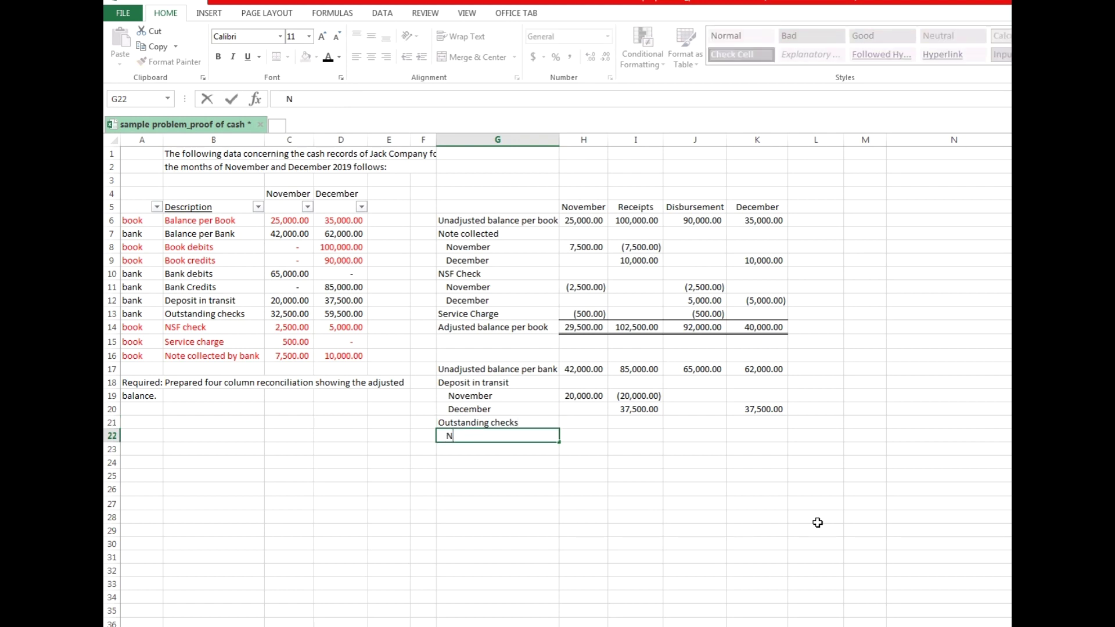
type("ovember")
key("Tab")
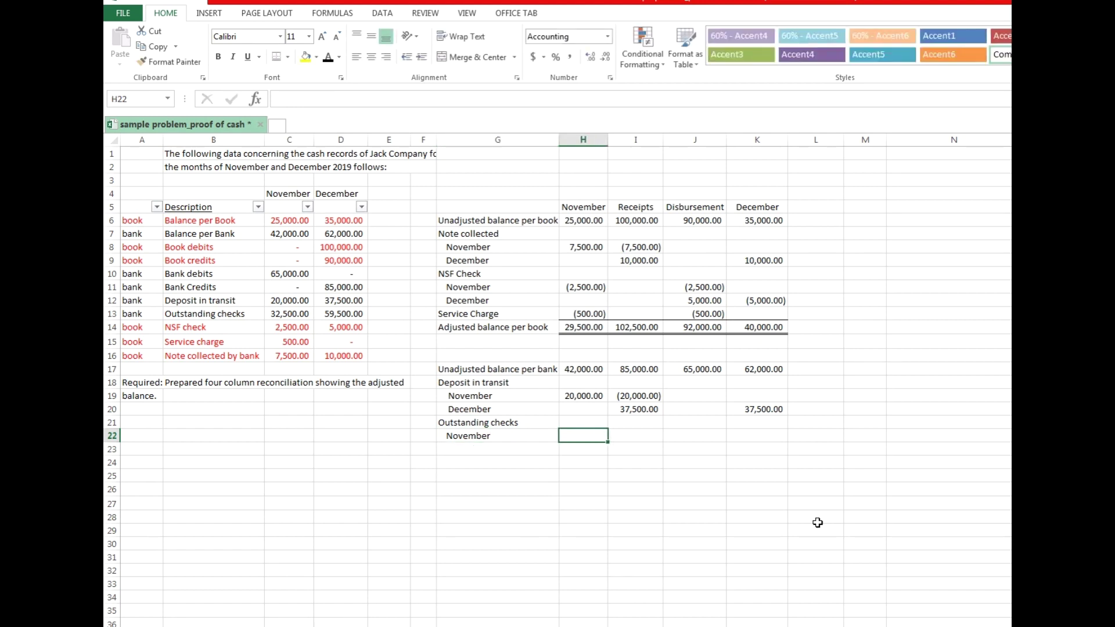
Fill the November outstanding checks row with -32500 in the November column and -32500 in Disbursement, and select G23
type("-3")
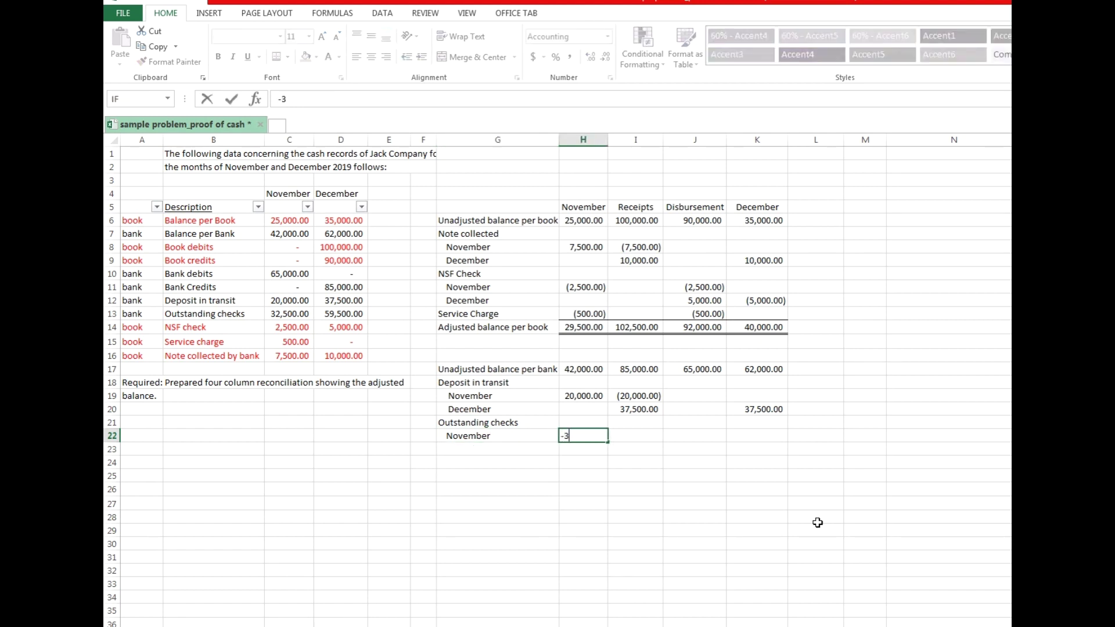
type("2500")
key("Tab")
key("Tab")
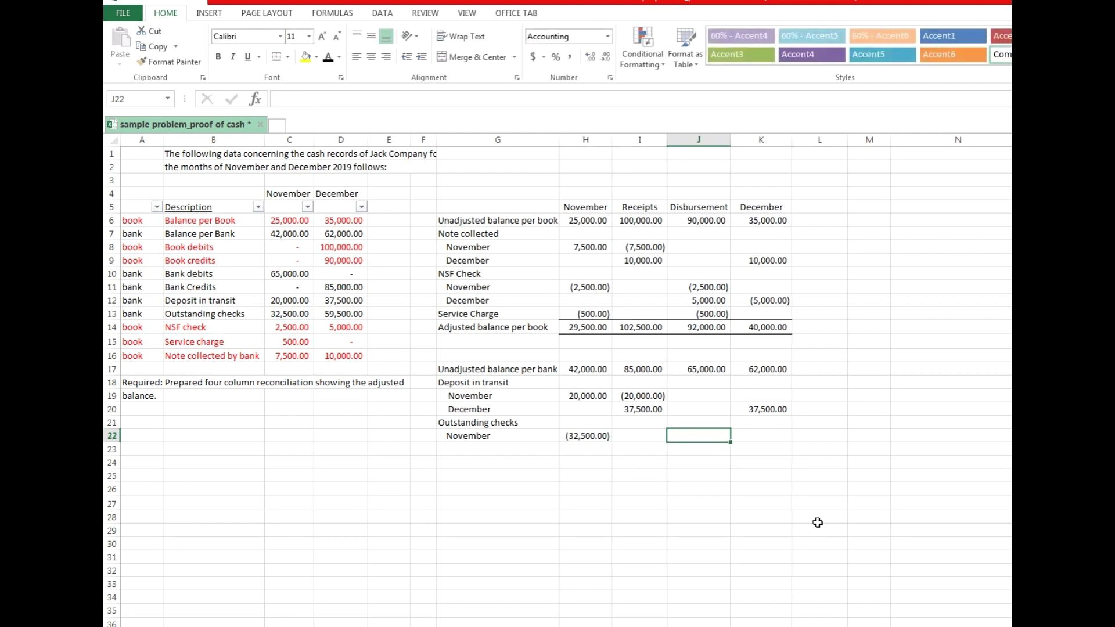
type("-")
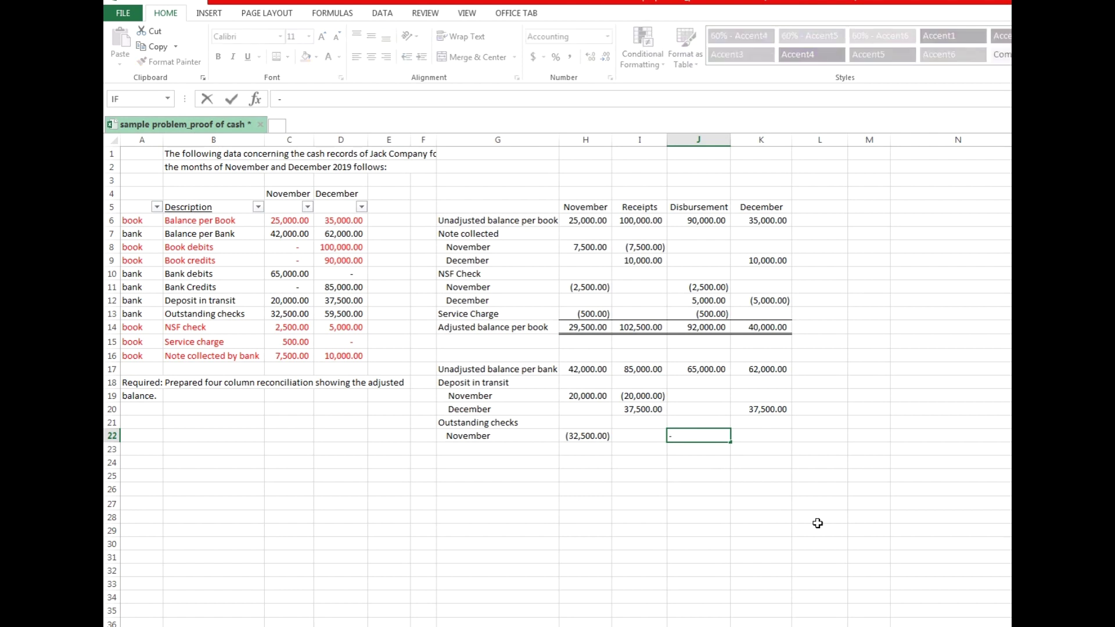
type("32500")
key("Return")
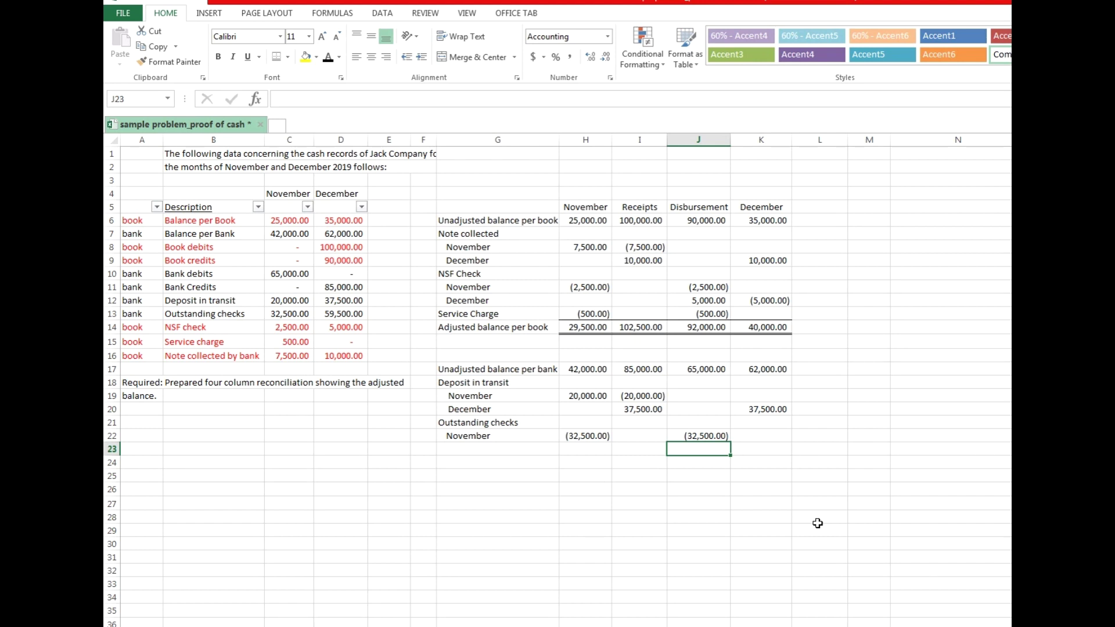
key("Left")
key("Left")
key("Left")
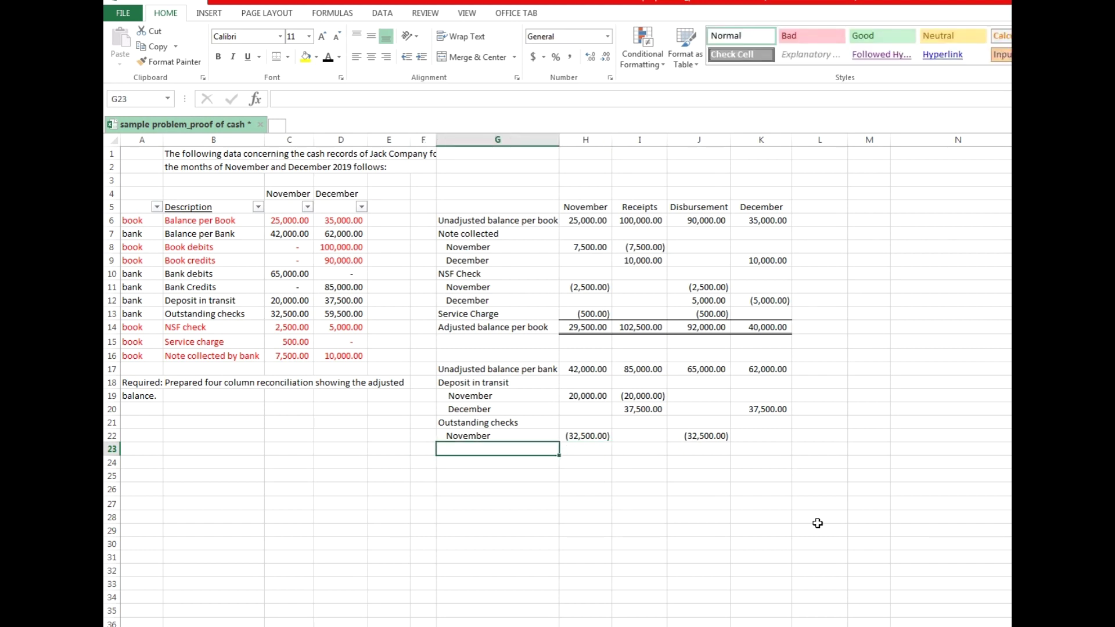
Add an indented "December" row in G23 under Outstanding checks, with -59500 in the December column and 59500 in Disbursement
type("December")
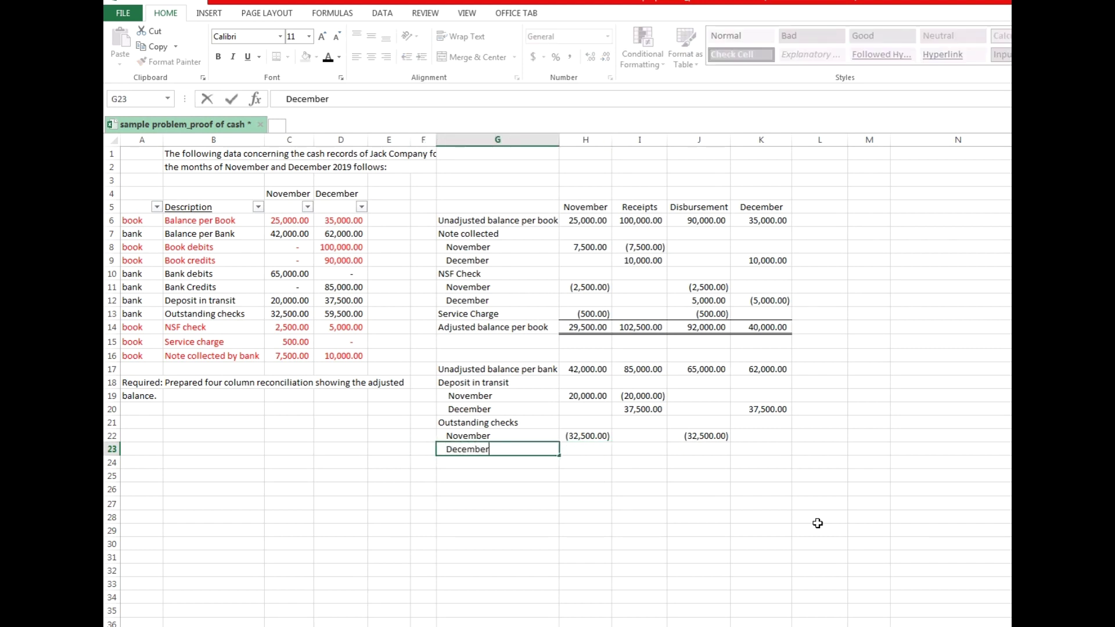
key("Right")
key("Right")
key("Right")
key("Right")
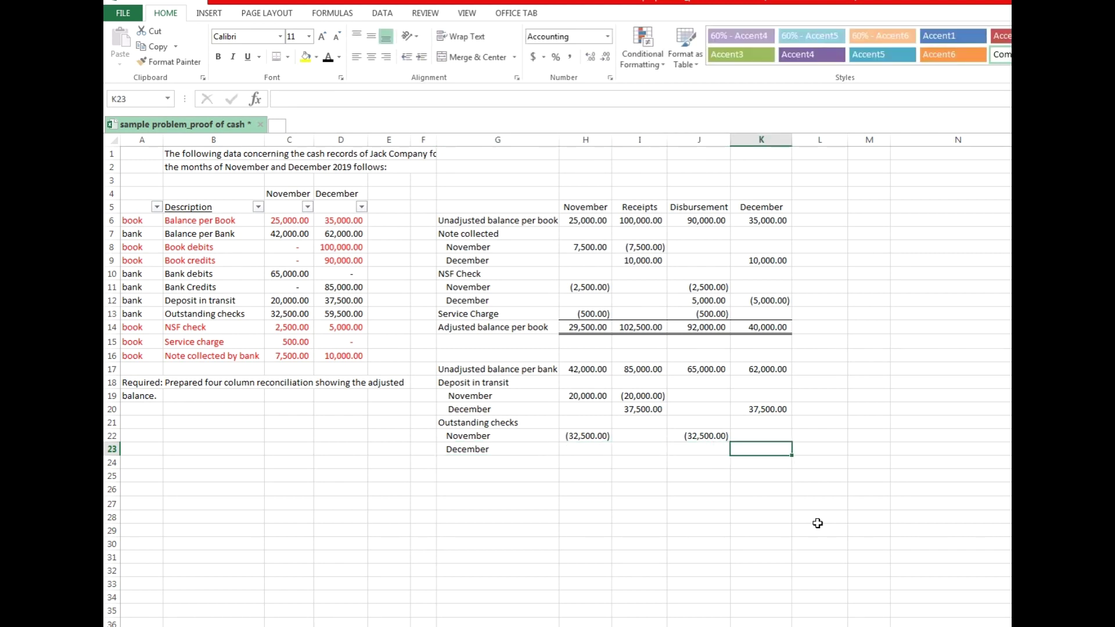
type("-59")
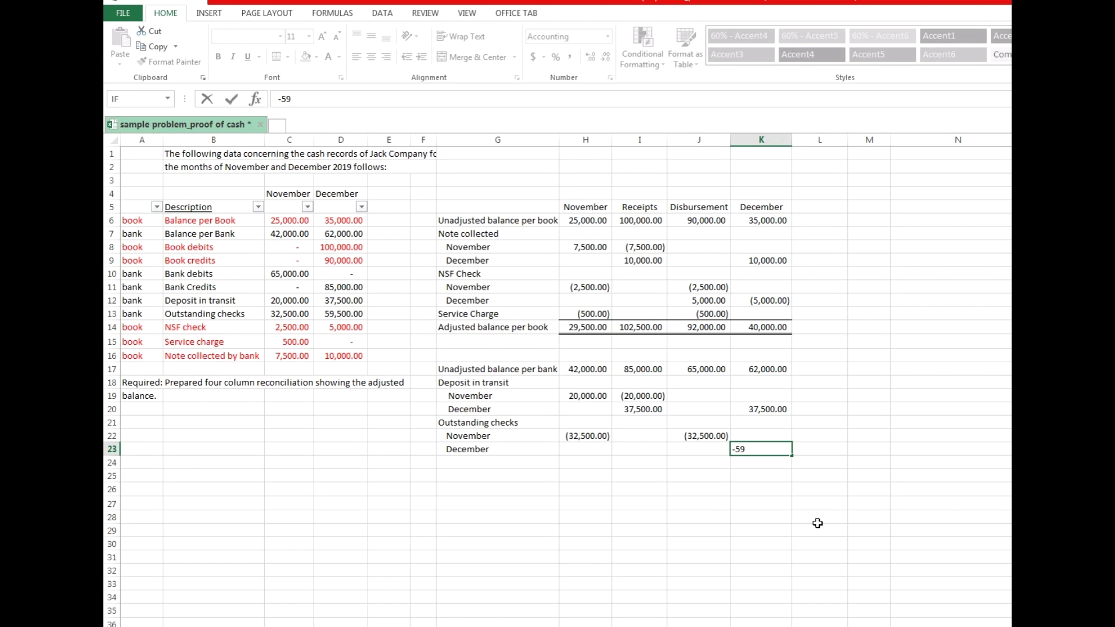
type("500")
key("Left")
type("59500")
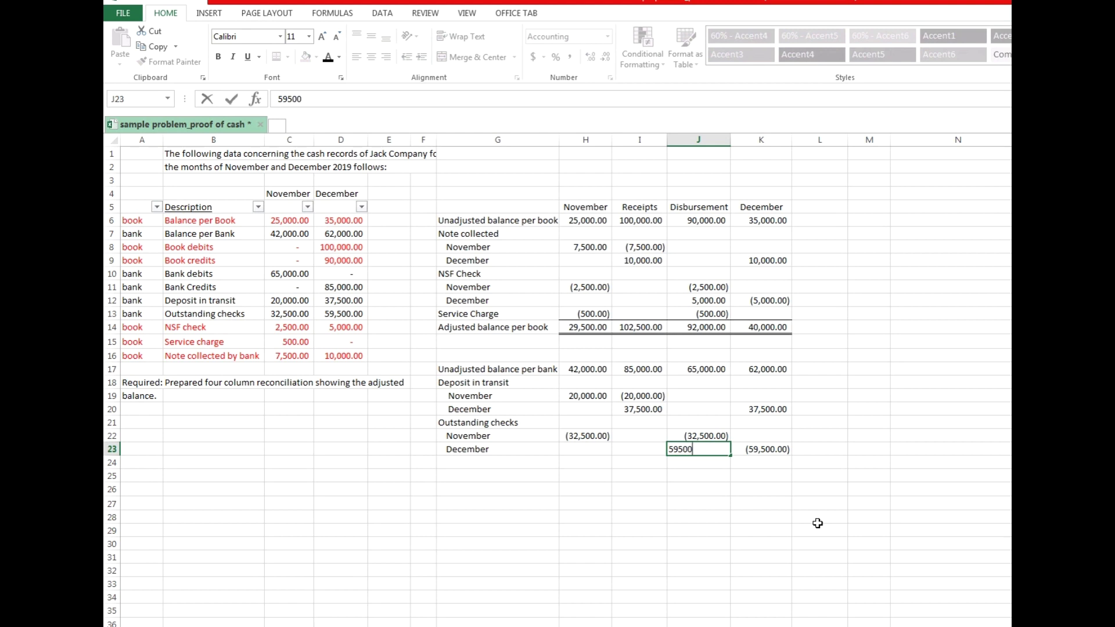
key("Return")
Enter the label "Adjusted balance per bank" in G24 below the outstanding checks rows
key("Left")
key("Left")
key("Left")
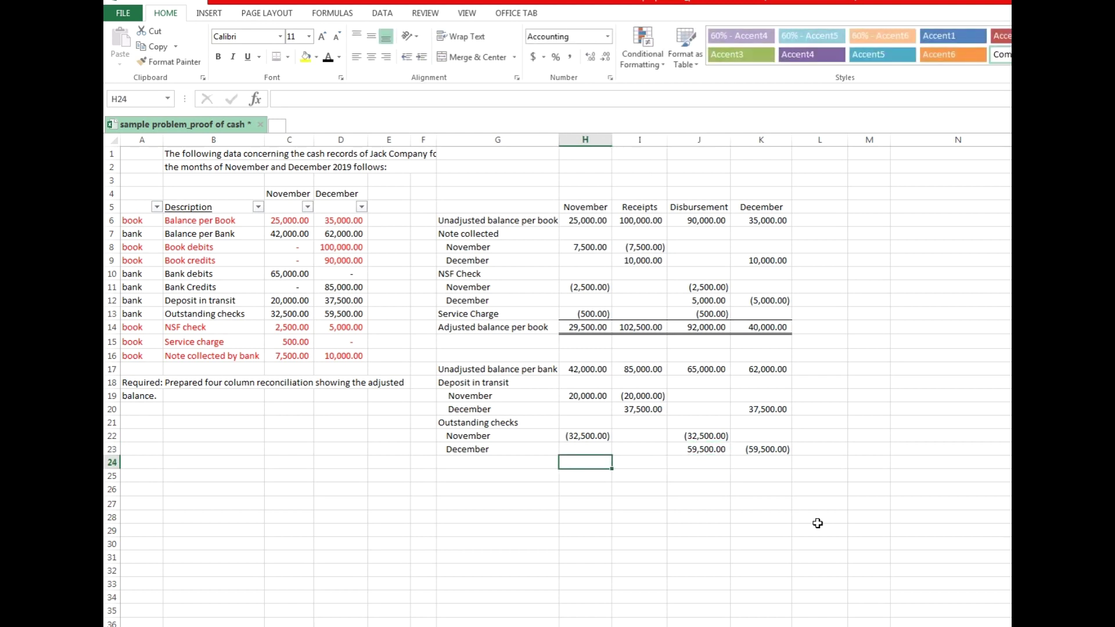
type("Adjus")
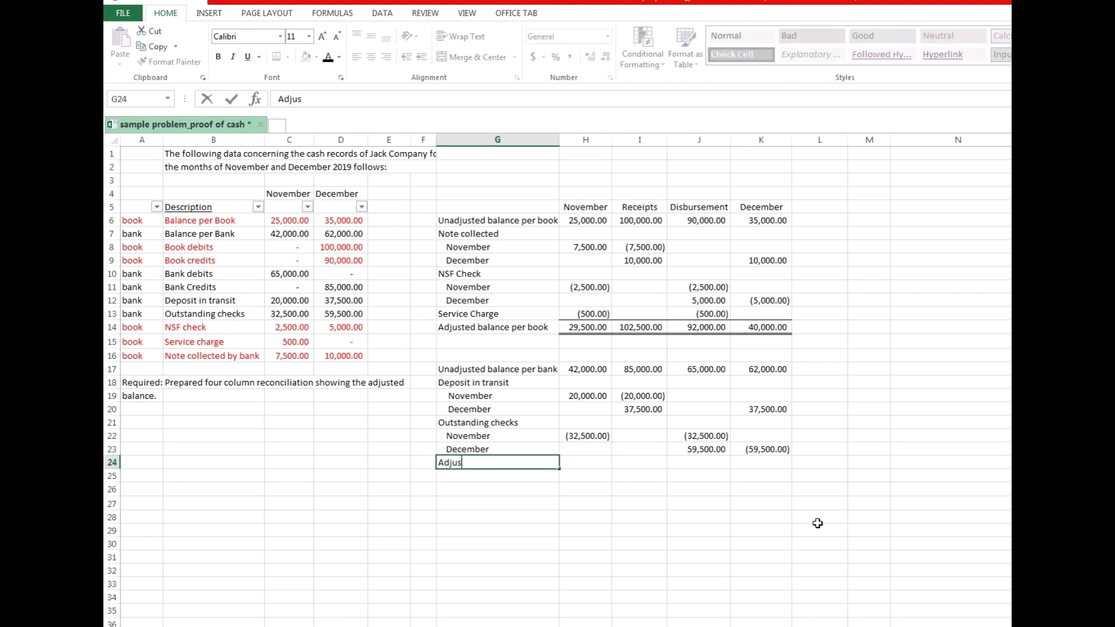
type("ted balance per bank")
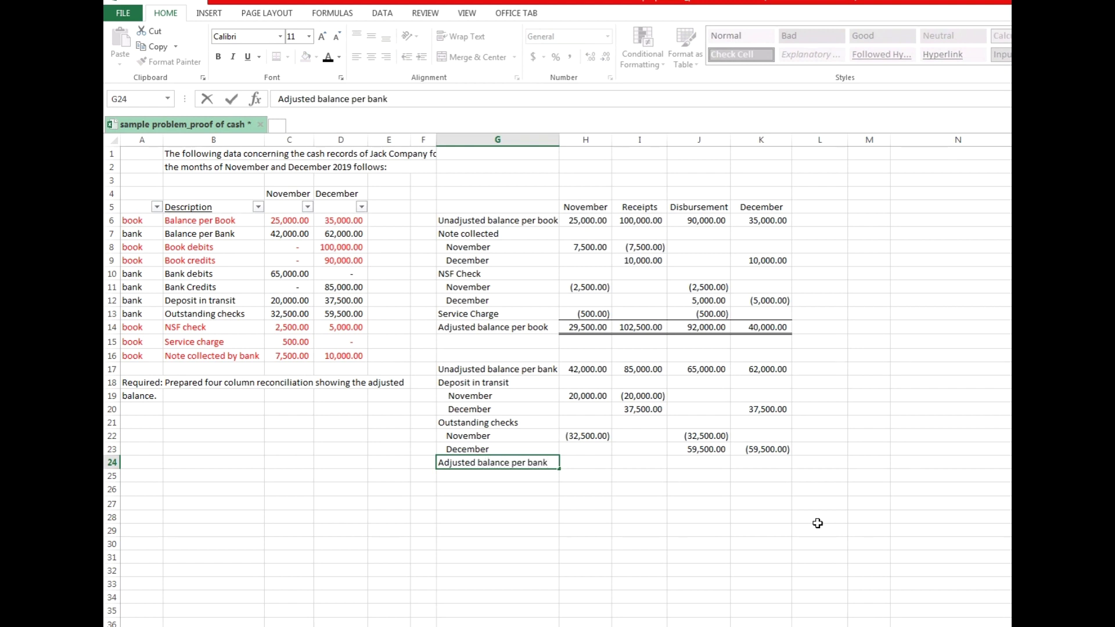
key("Return")
Total the November bank column in H24 with a SUM of H17:H23
left_click(581, 464)
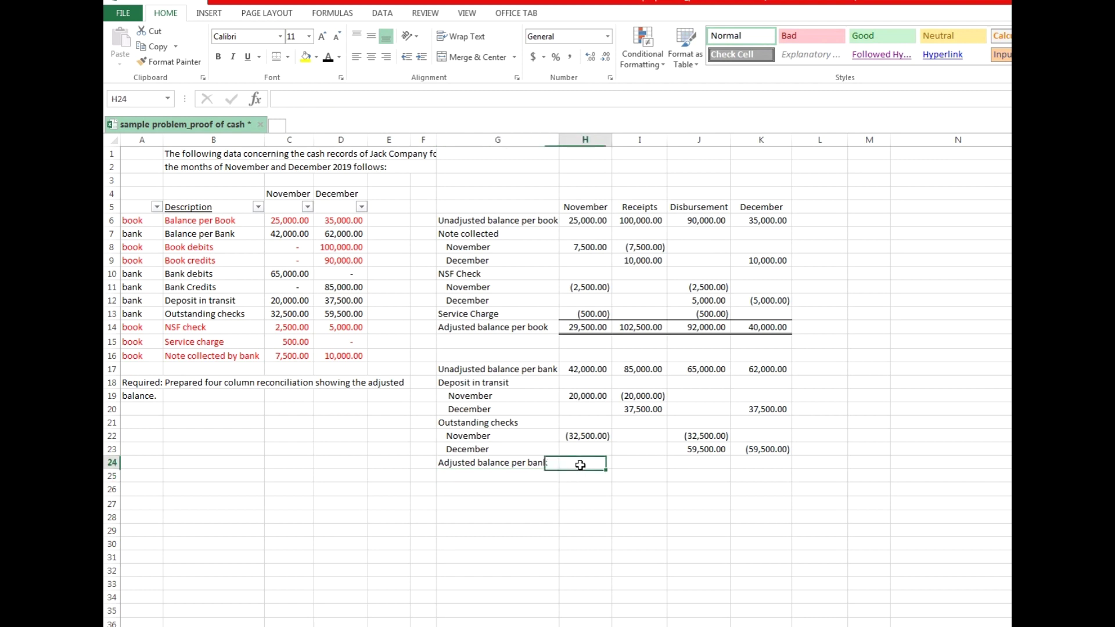
key("alt+equal")
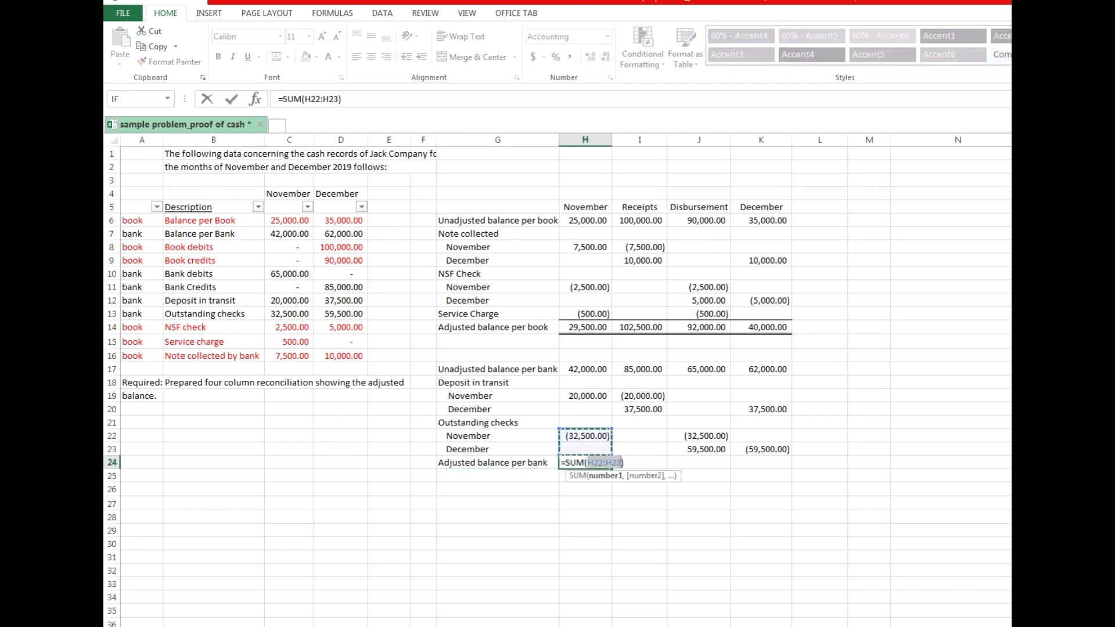
left_click_drag(585, 369, 603, 442)
key("Return")
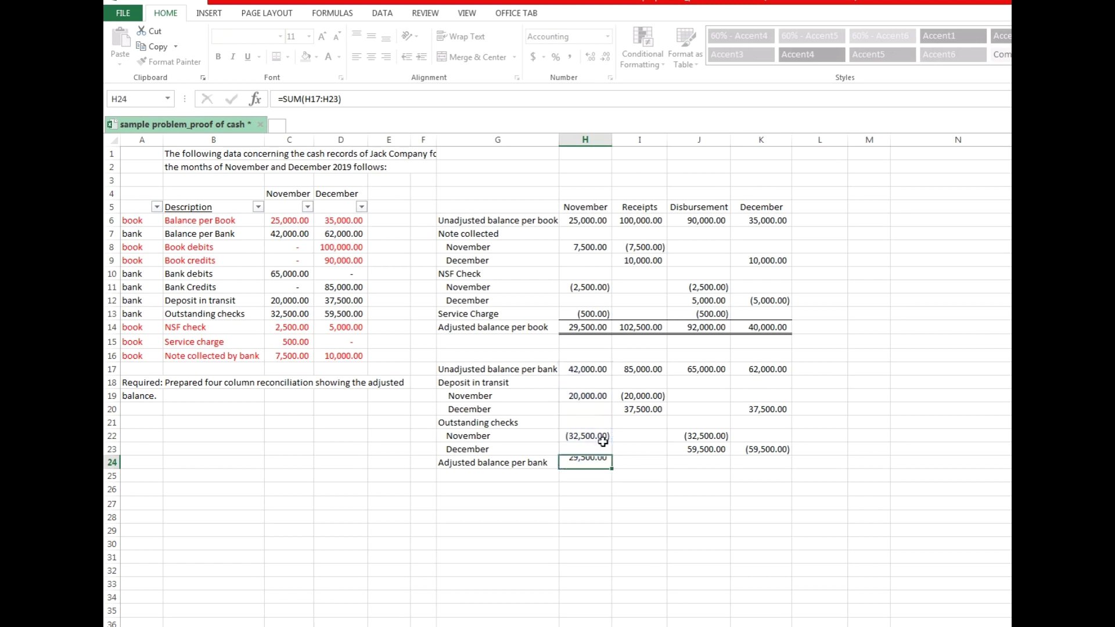
Copy the November total formula in H24 across to the Receipts, Disbursement and December columns, I24:K24
key("Up")
key("ctrl+c")
key("Right")
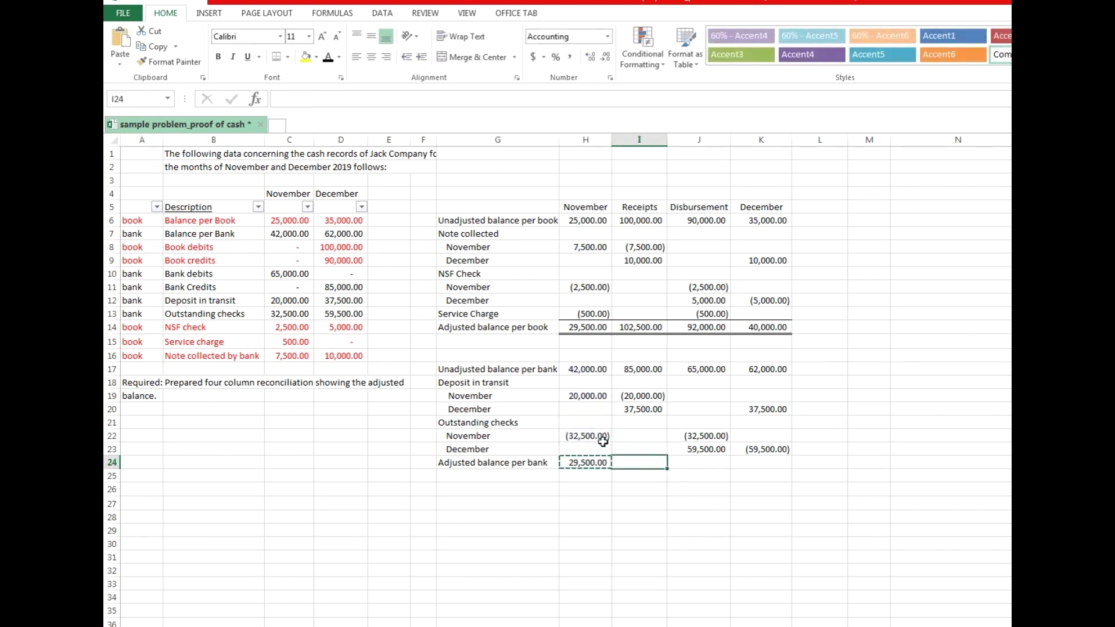
key("shift+Right")
key("shift+Right")
key("Return")
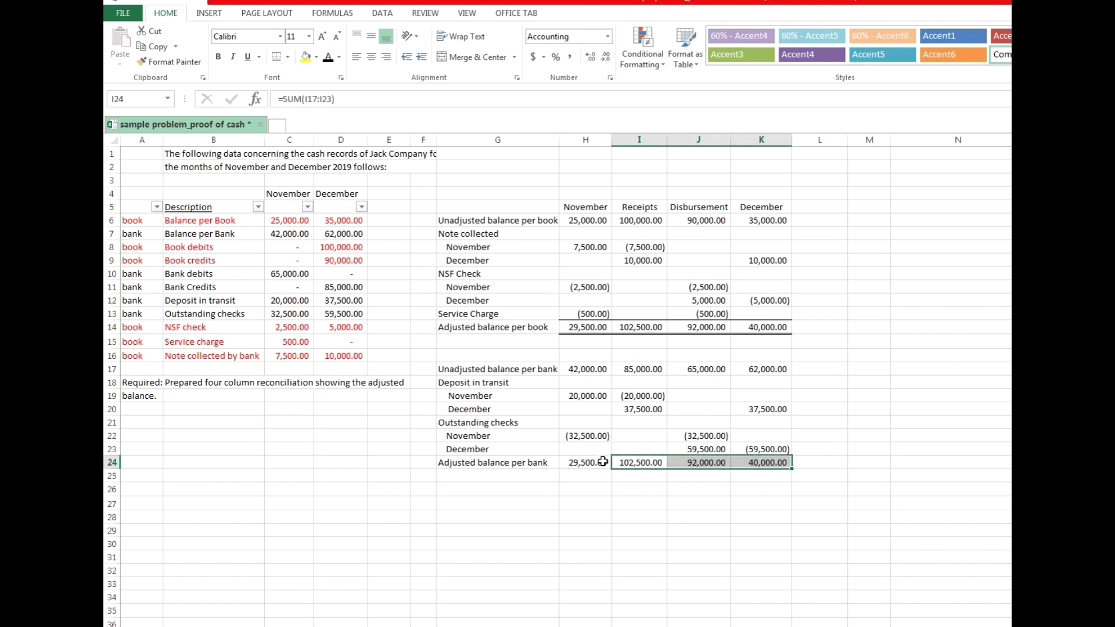
Apply a top and double bottom border to the adjusted bank balance totals in H24:K24
left_click_drag(587, 461, 744, 462)
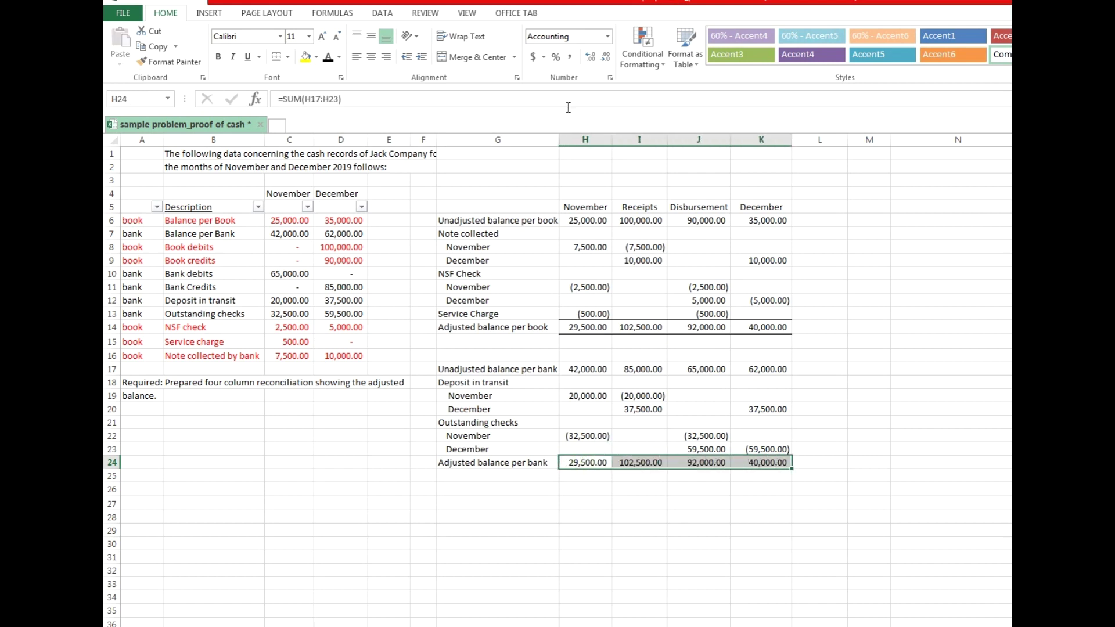
left_click(277, 56)
left_click(871, 378)
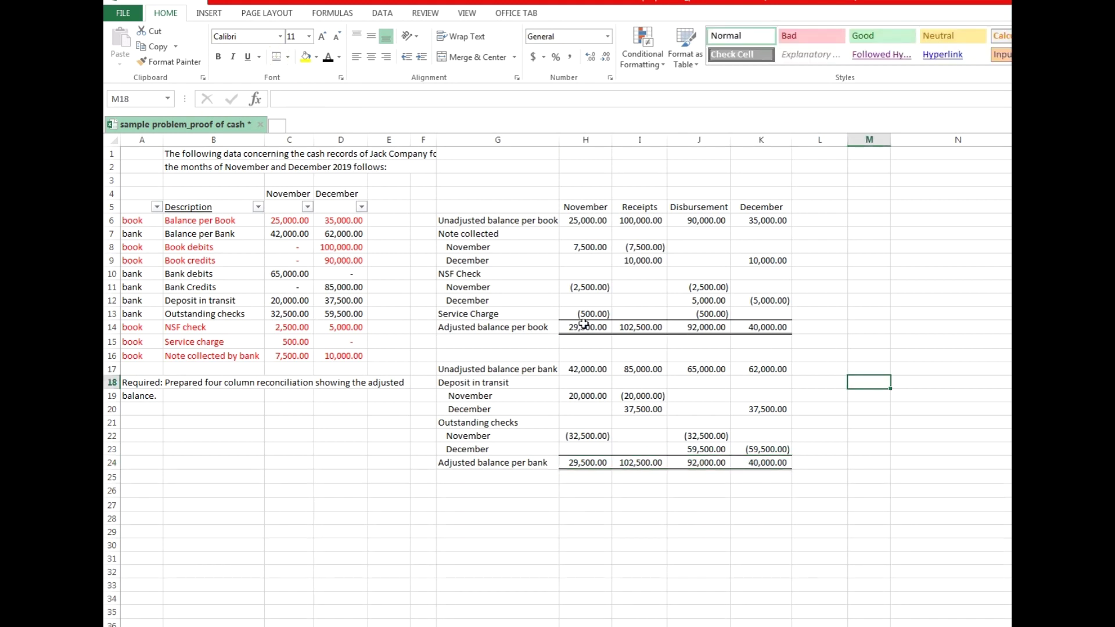
Compare the adjusted balance per book totals in H14:K14 with the adjusted balance per bank totals in H24:K24
left_click_drag(576, 326, 772, 327)
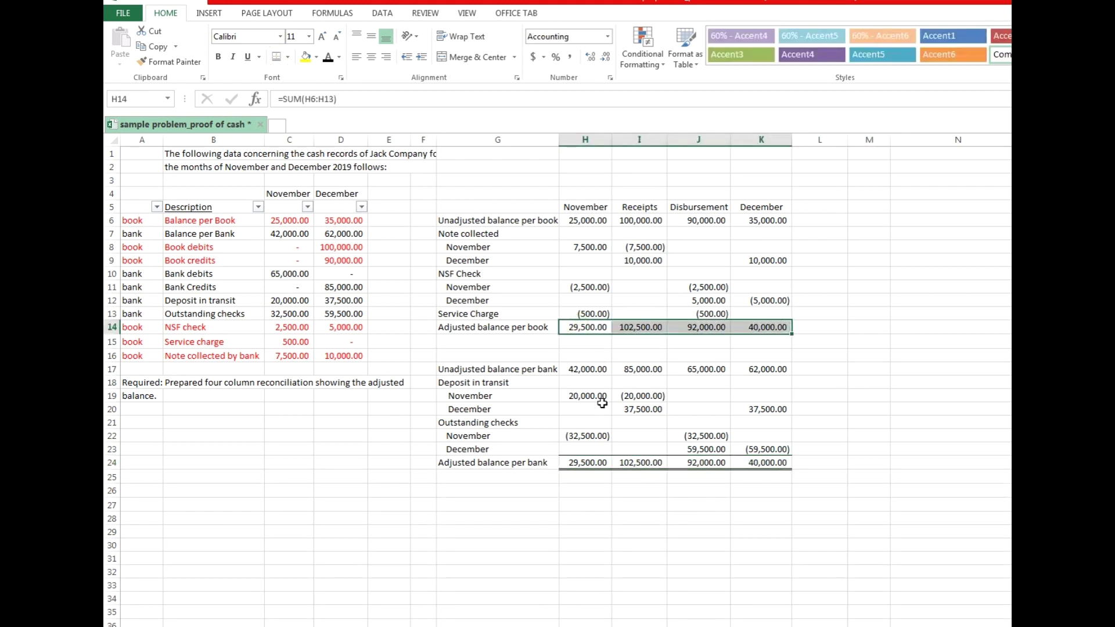
left_click(577, 463)
left_click_drag(577, 463, 758, 462)
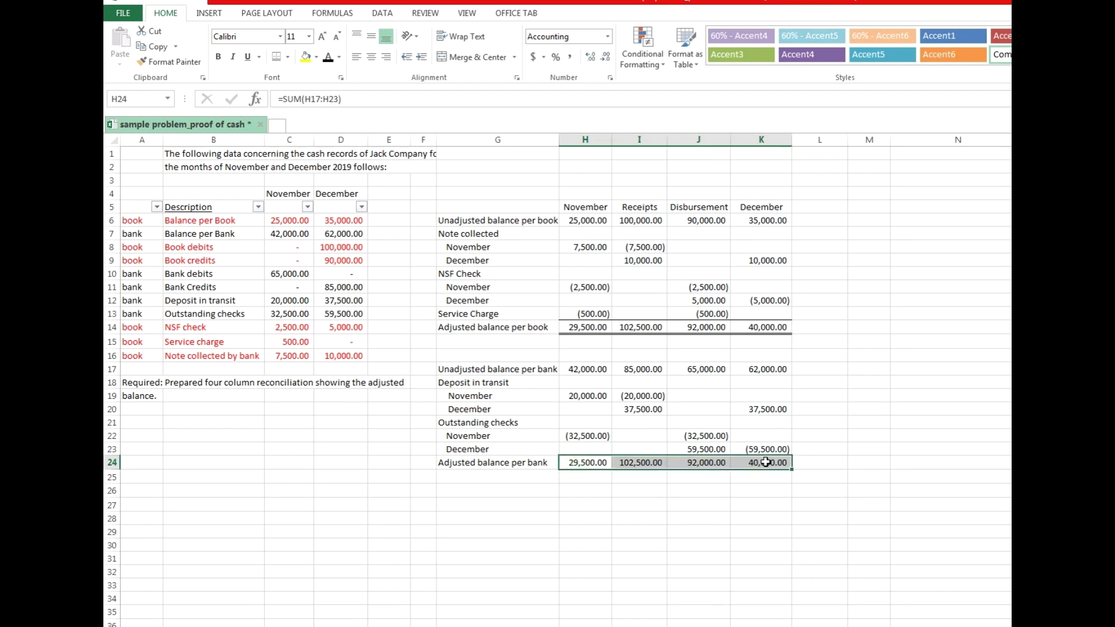
left_click(869, 378)
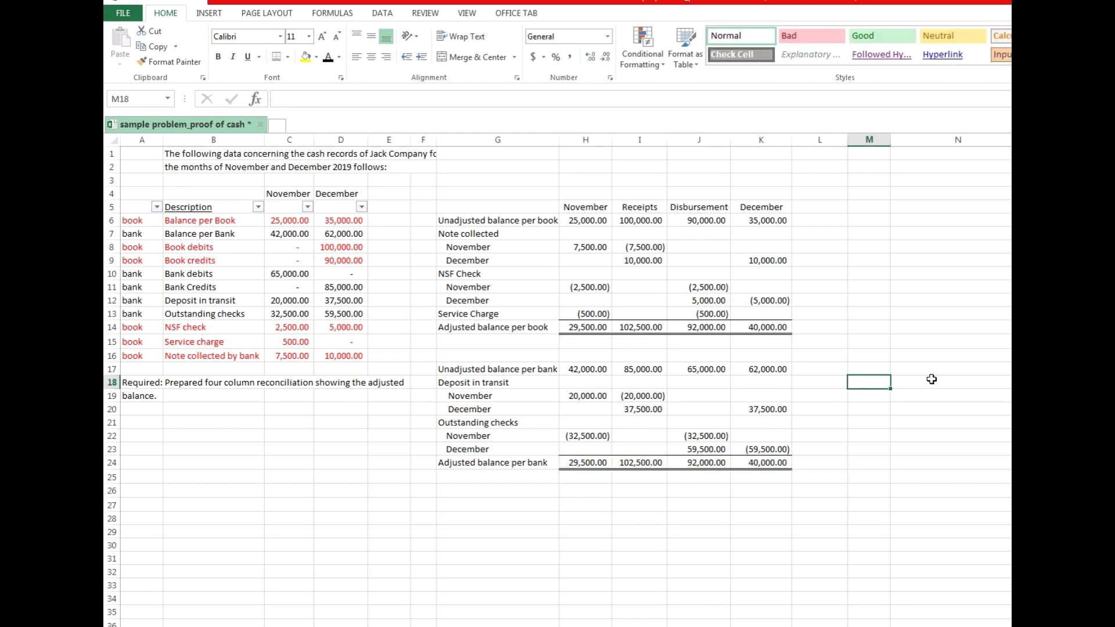